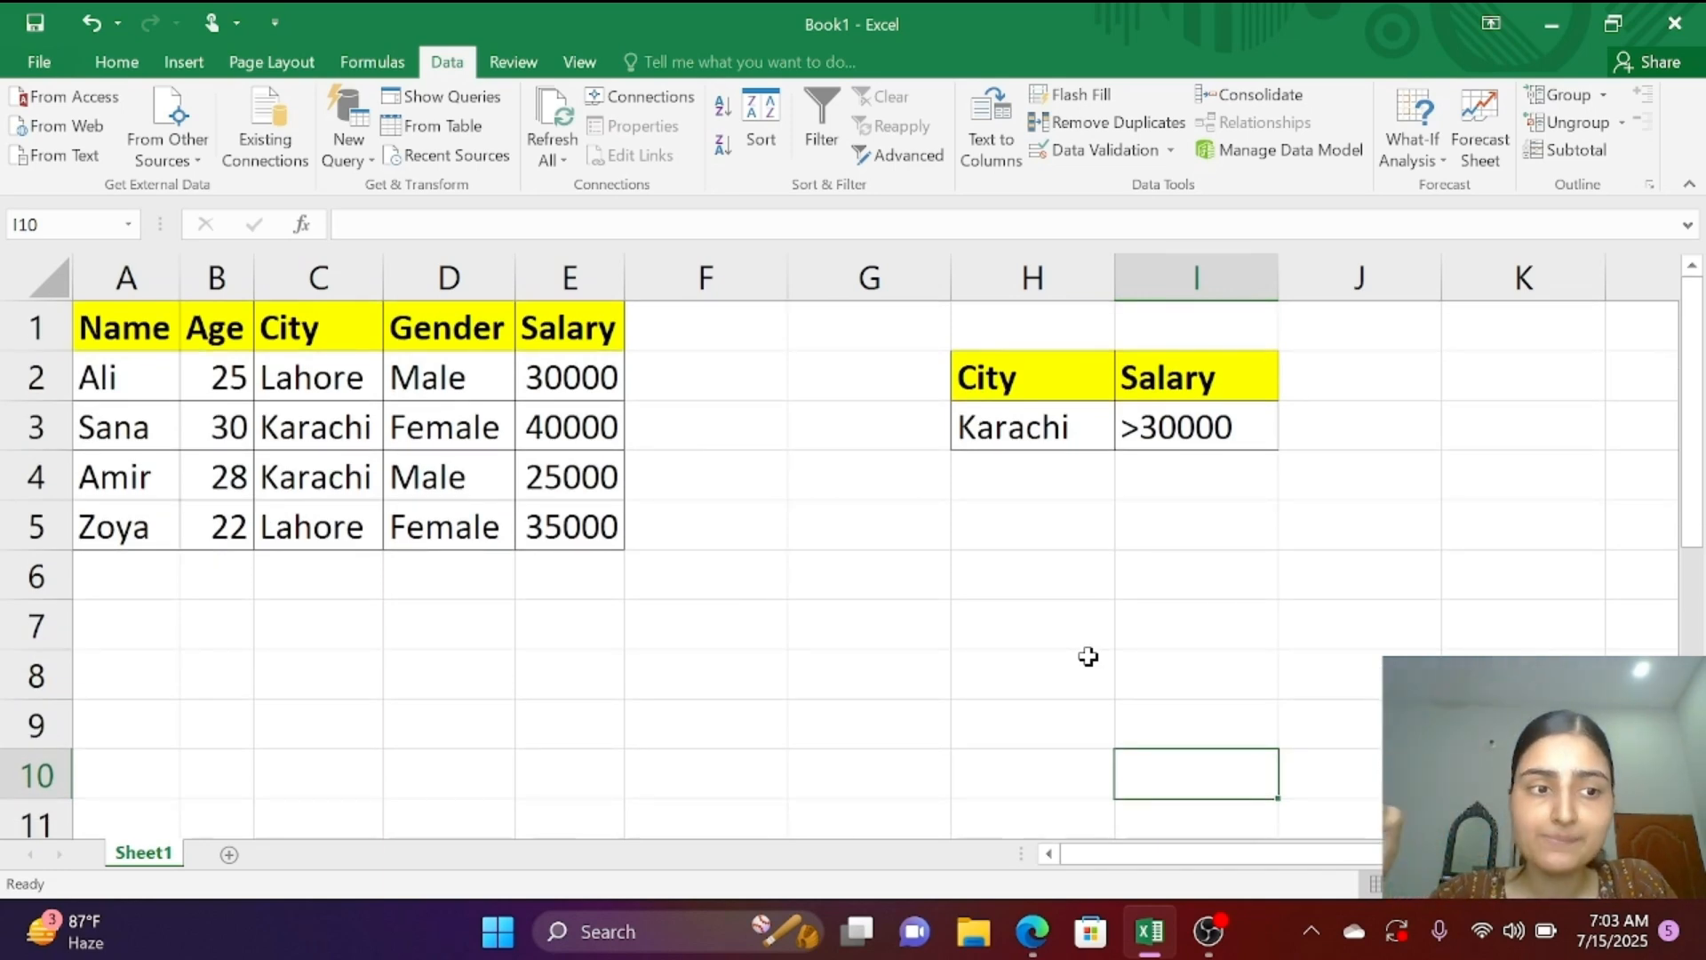
Step: Examine the employee data table and the criteria table with its City and Salary conditions
scroll(1088, 655, up, 3)
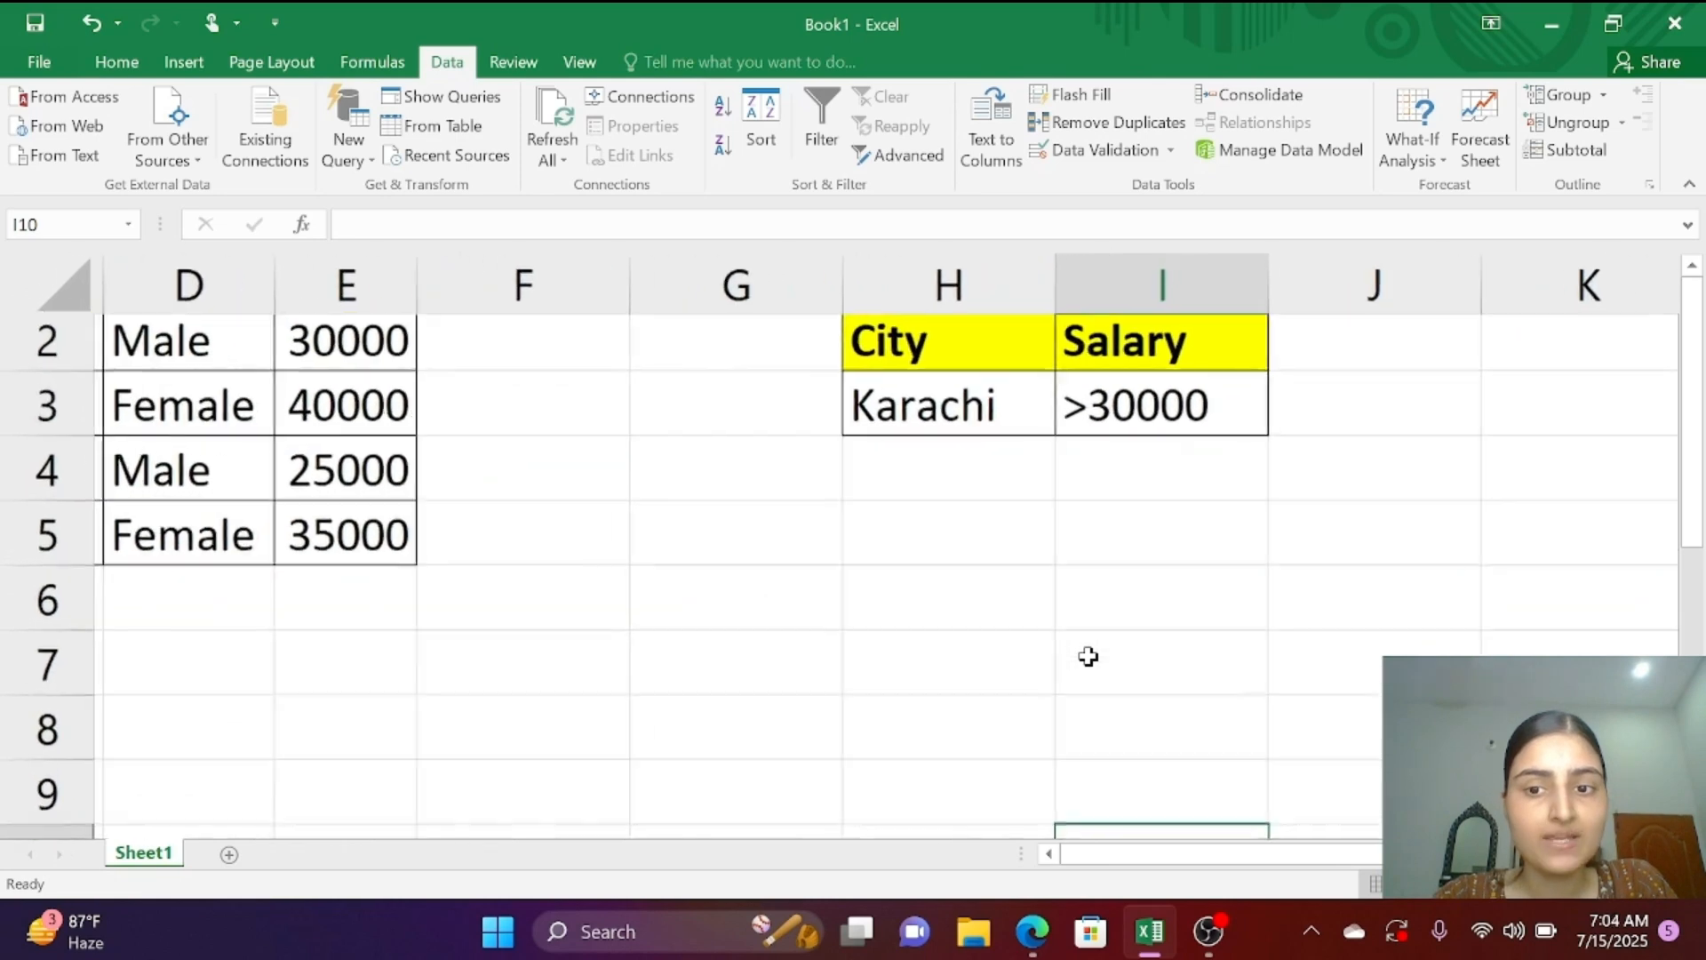
scroll(839, 546, down, 3)
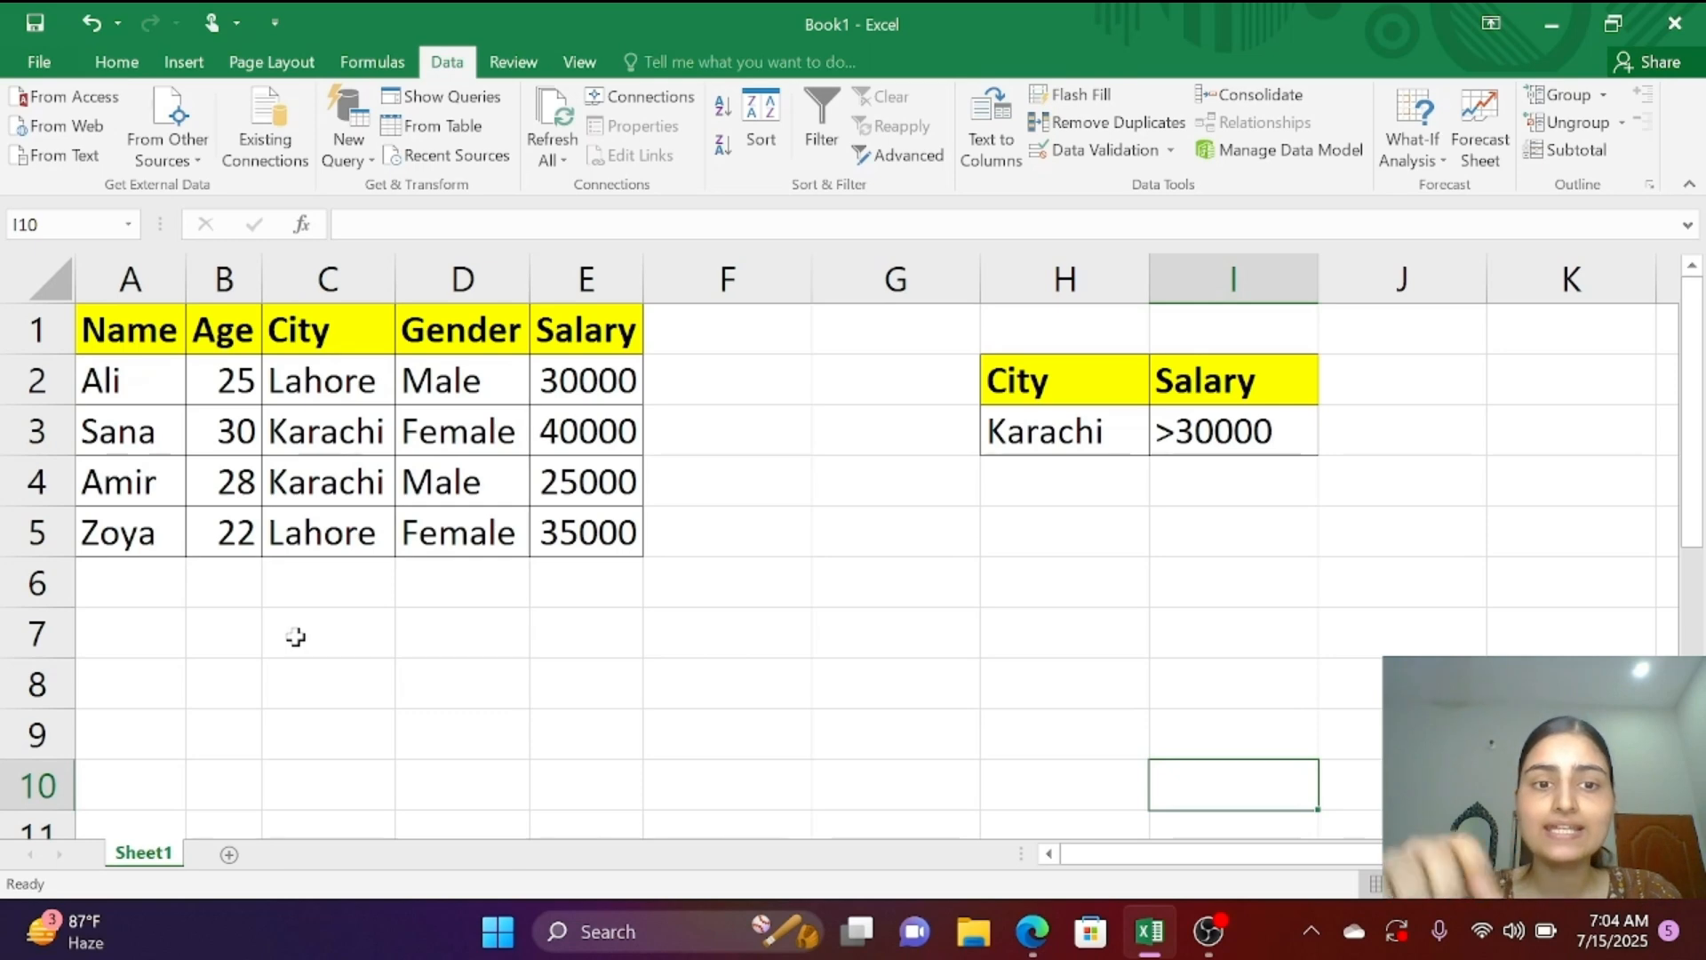
click(586, 431)
scroll(466, 468, up, 3)
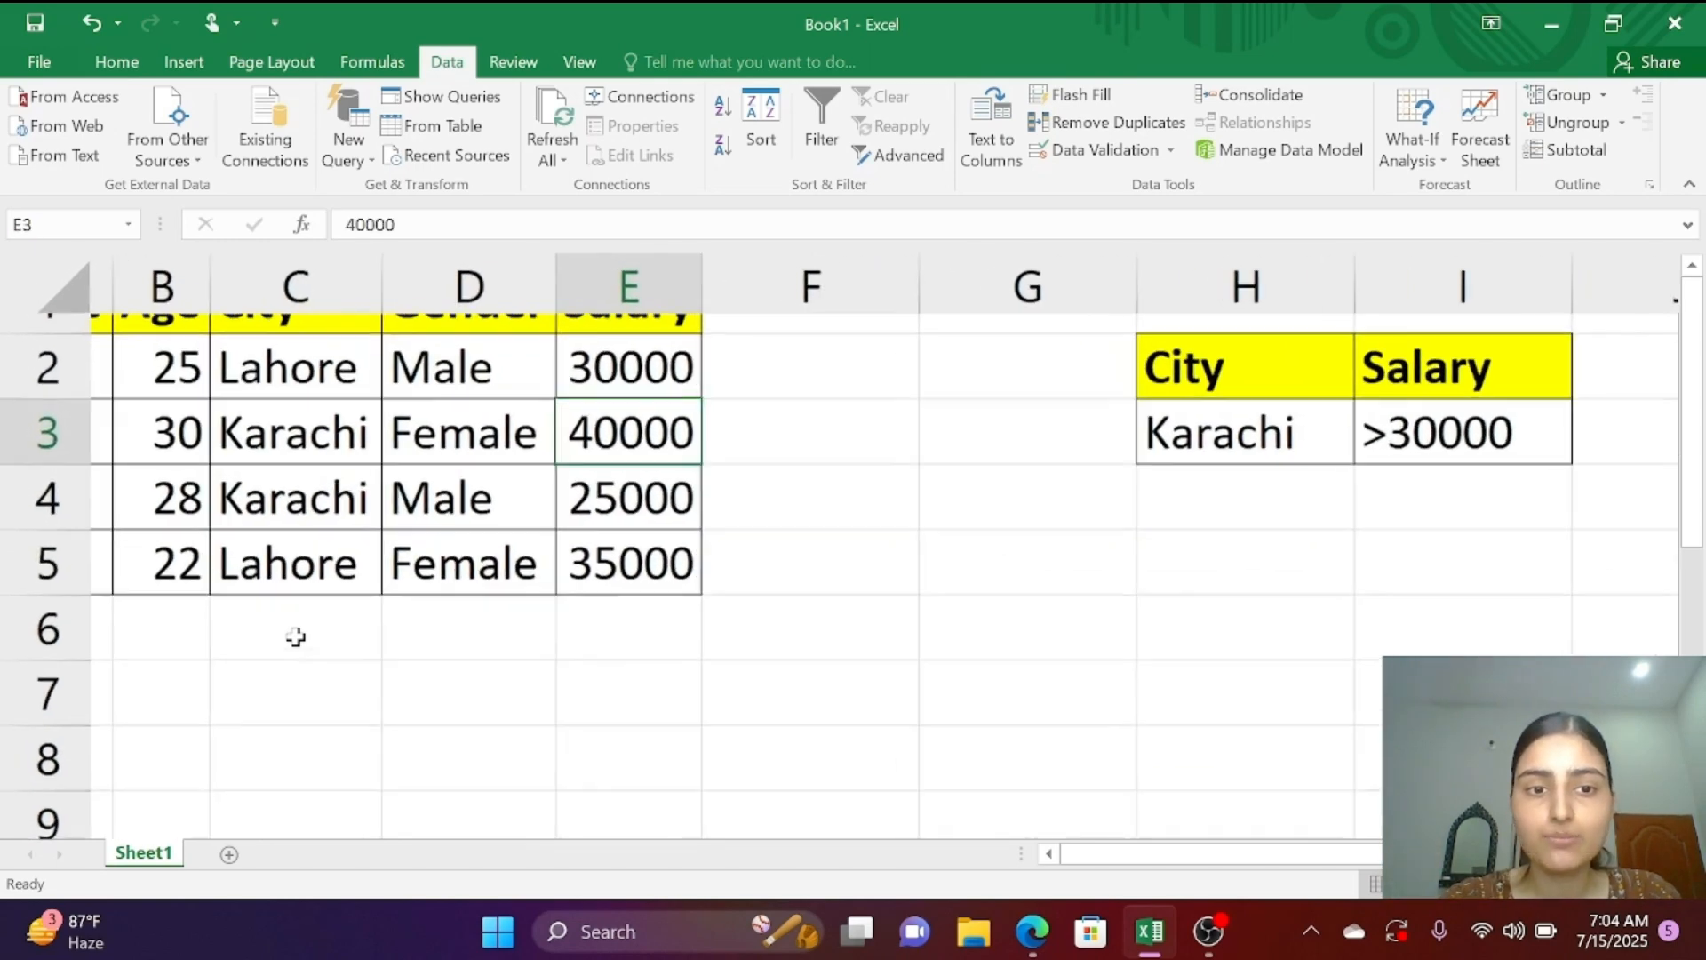
scroll(844, 547, left, 2)
scroll(845, 547, down, 3)
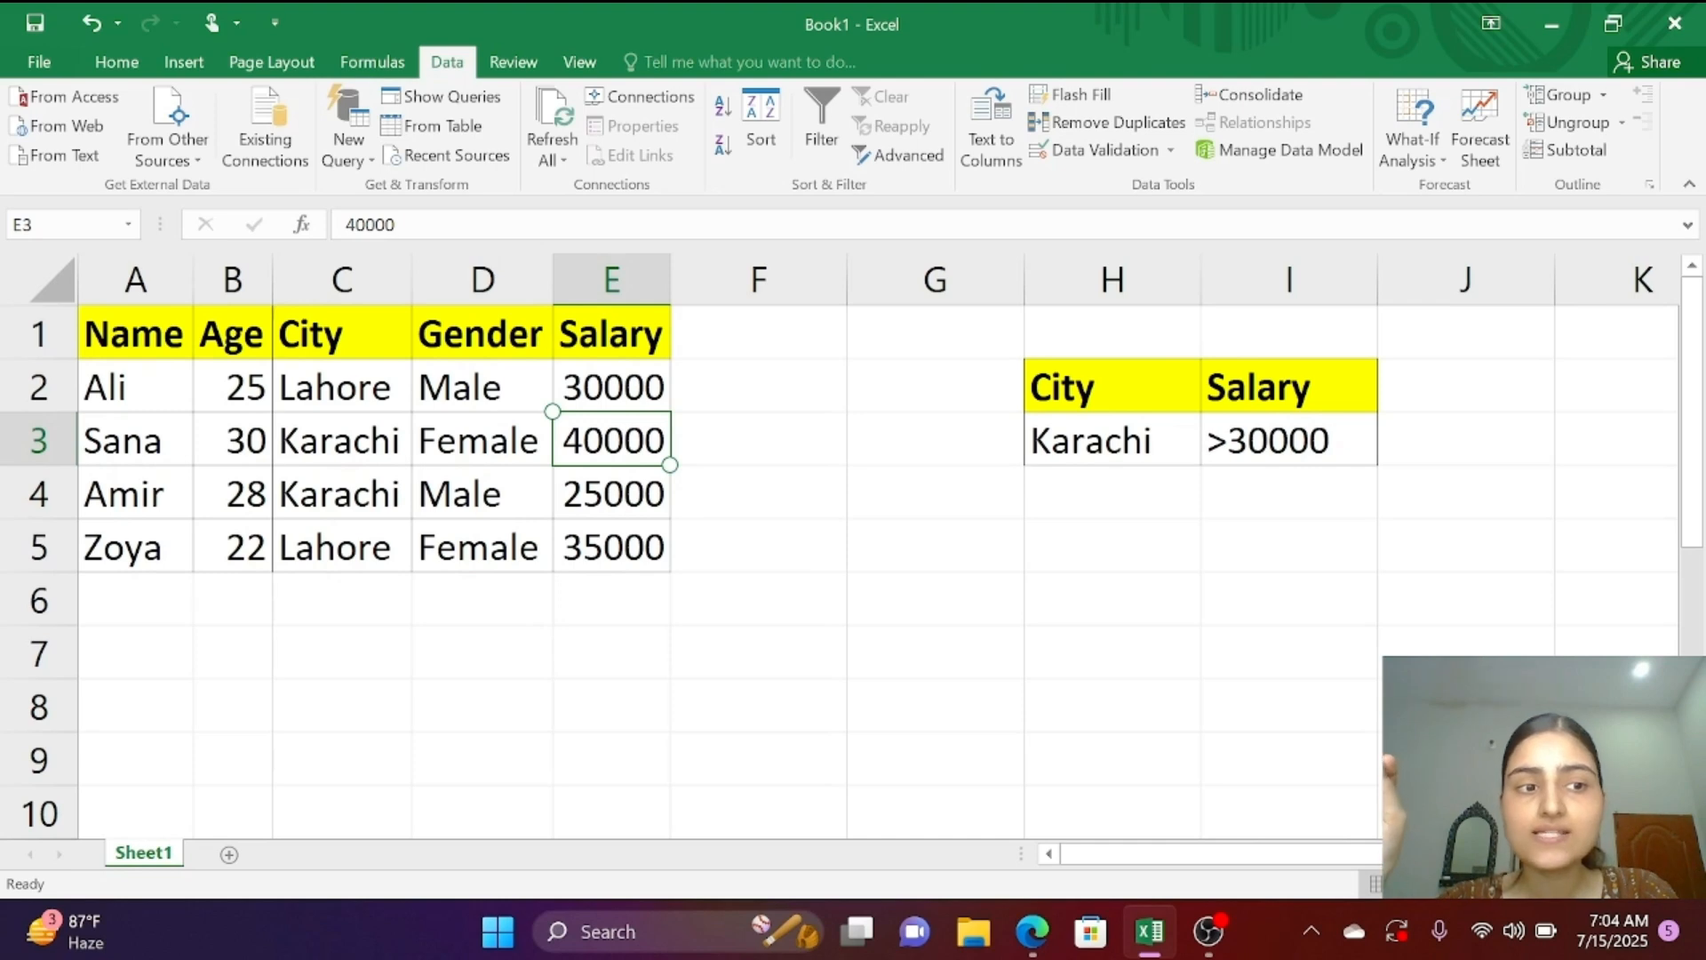
click(538, 450)
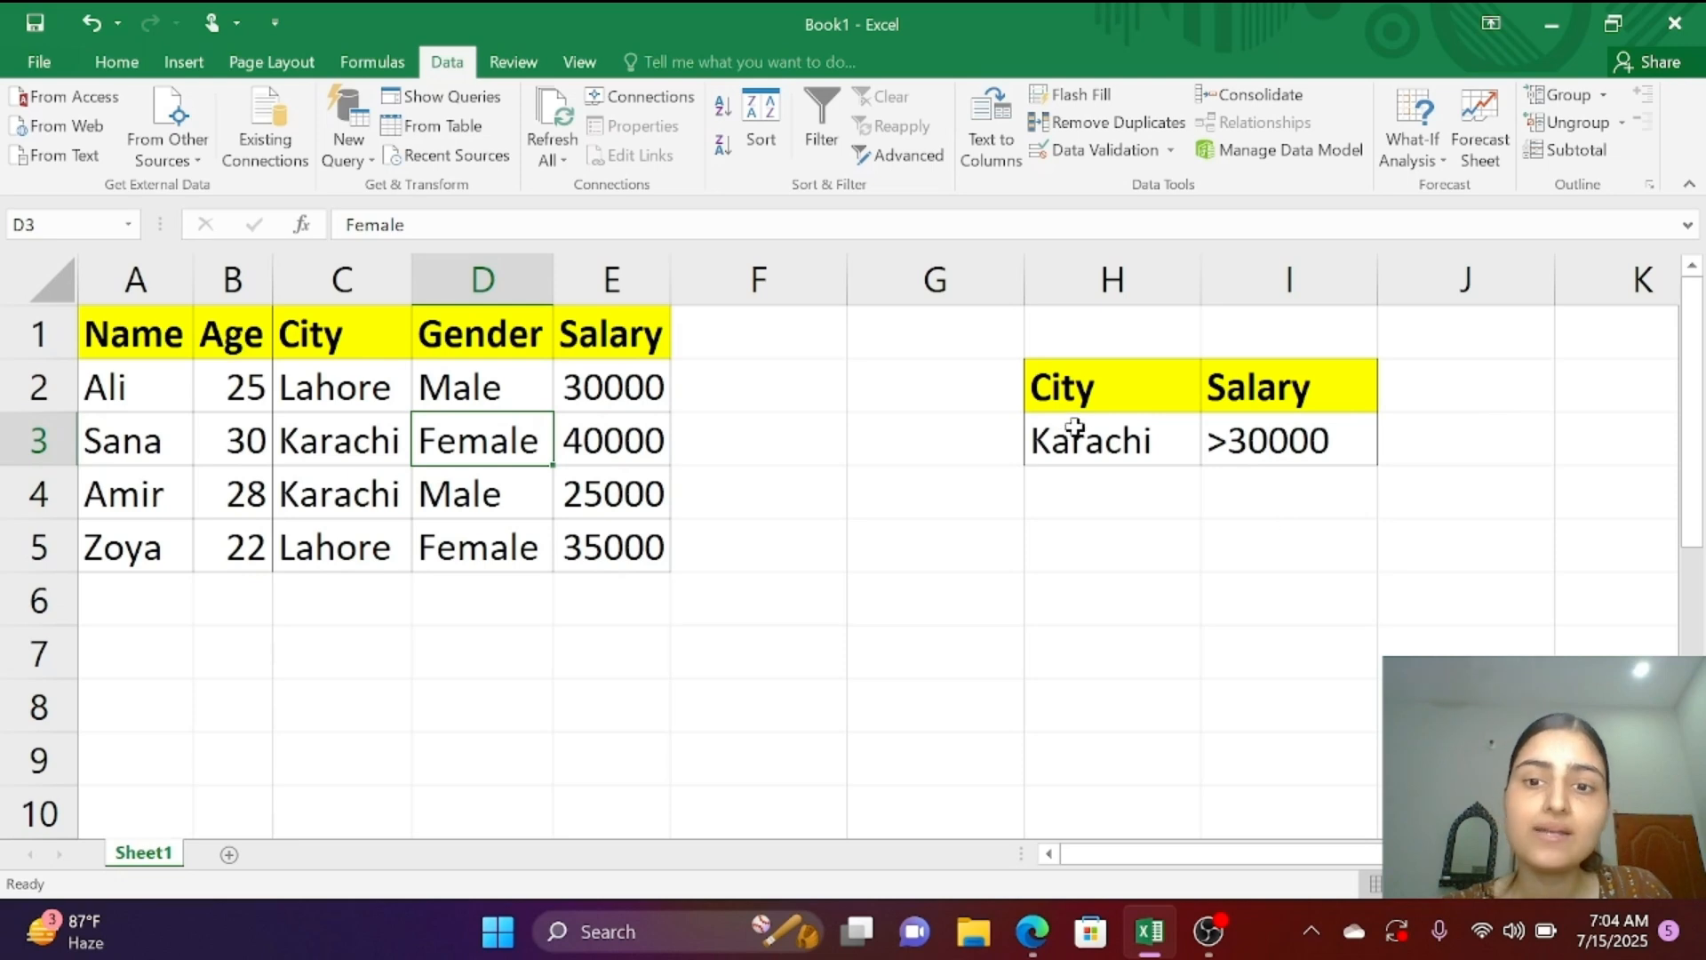
click(1131, 386)
click(1121, 435)
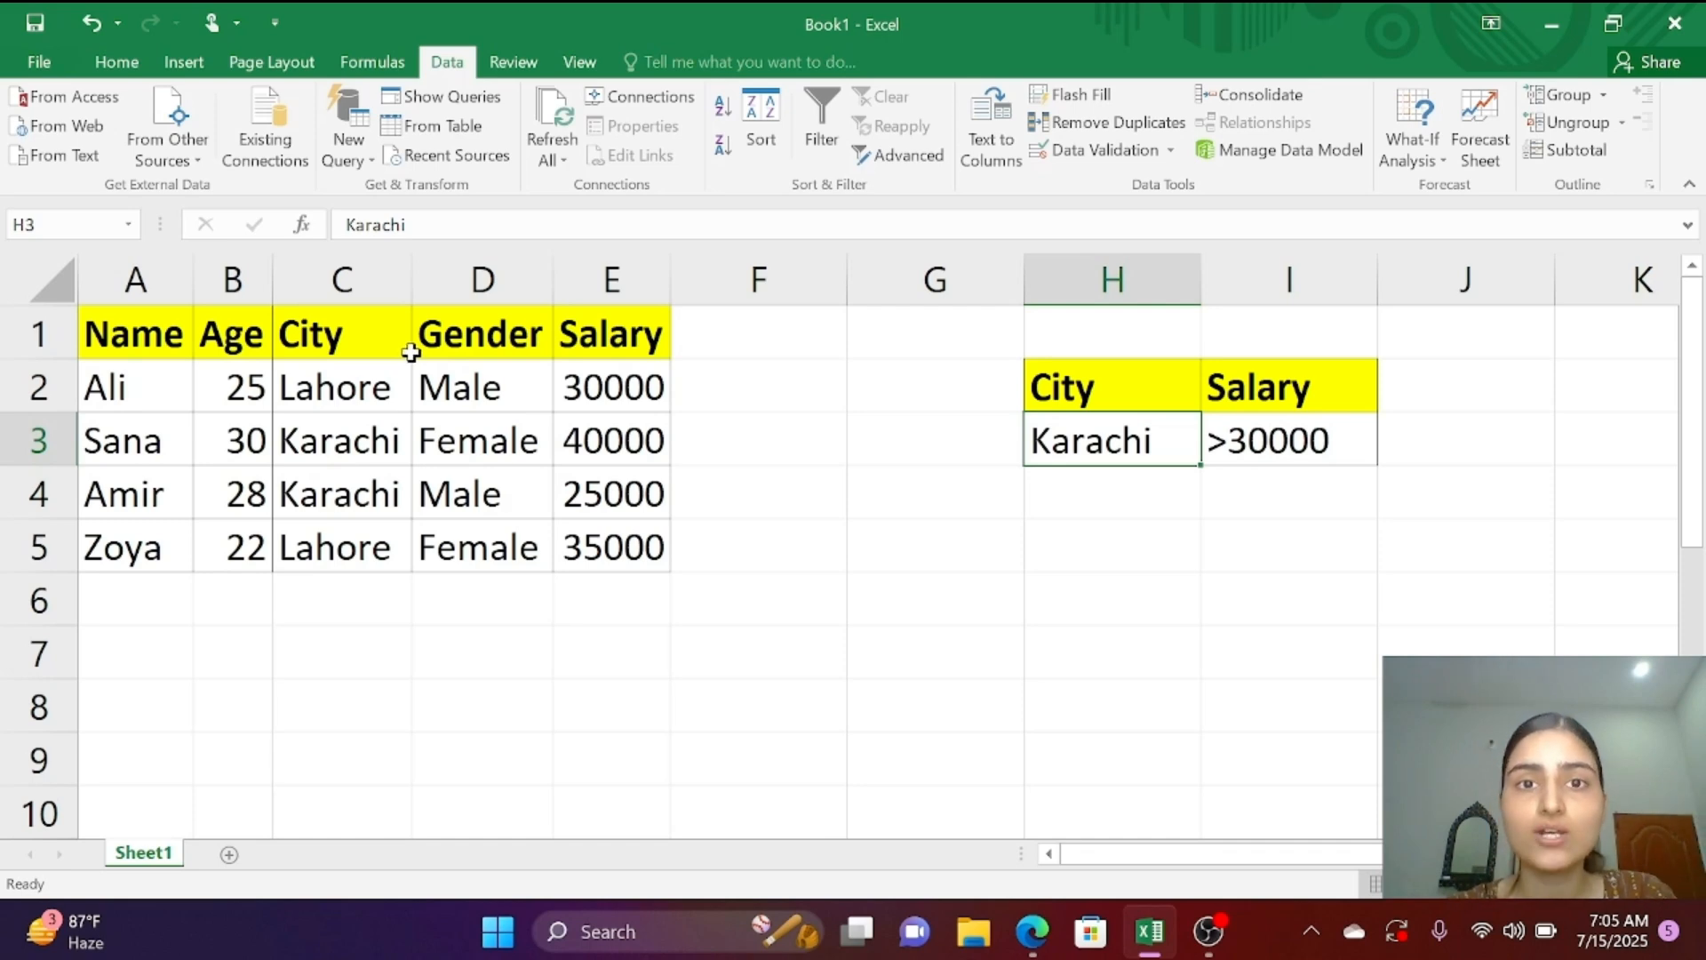
click(1060, 620)
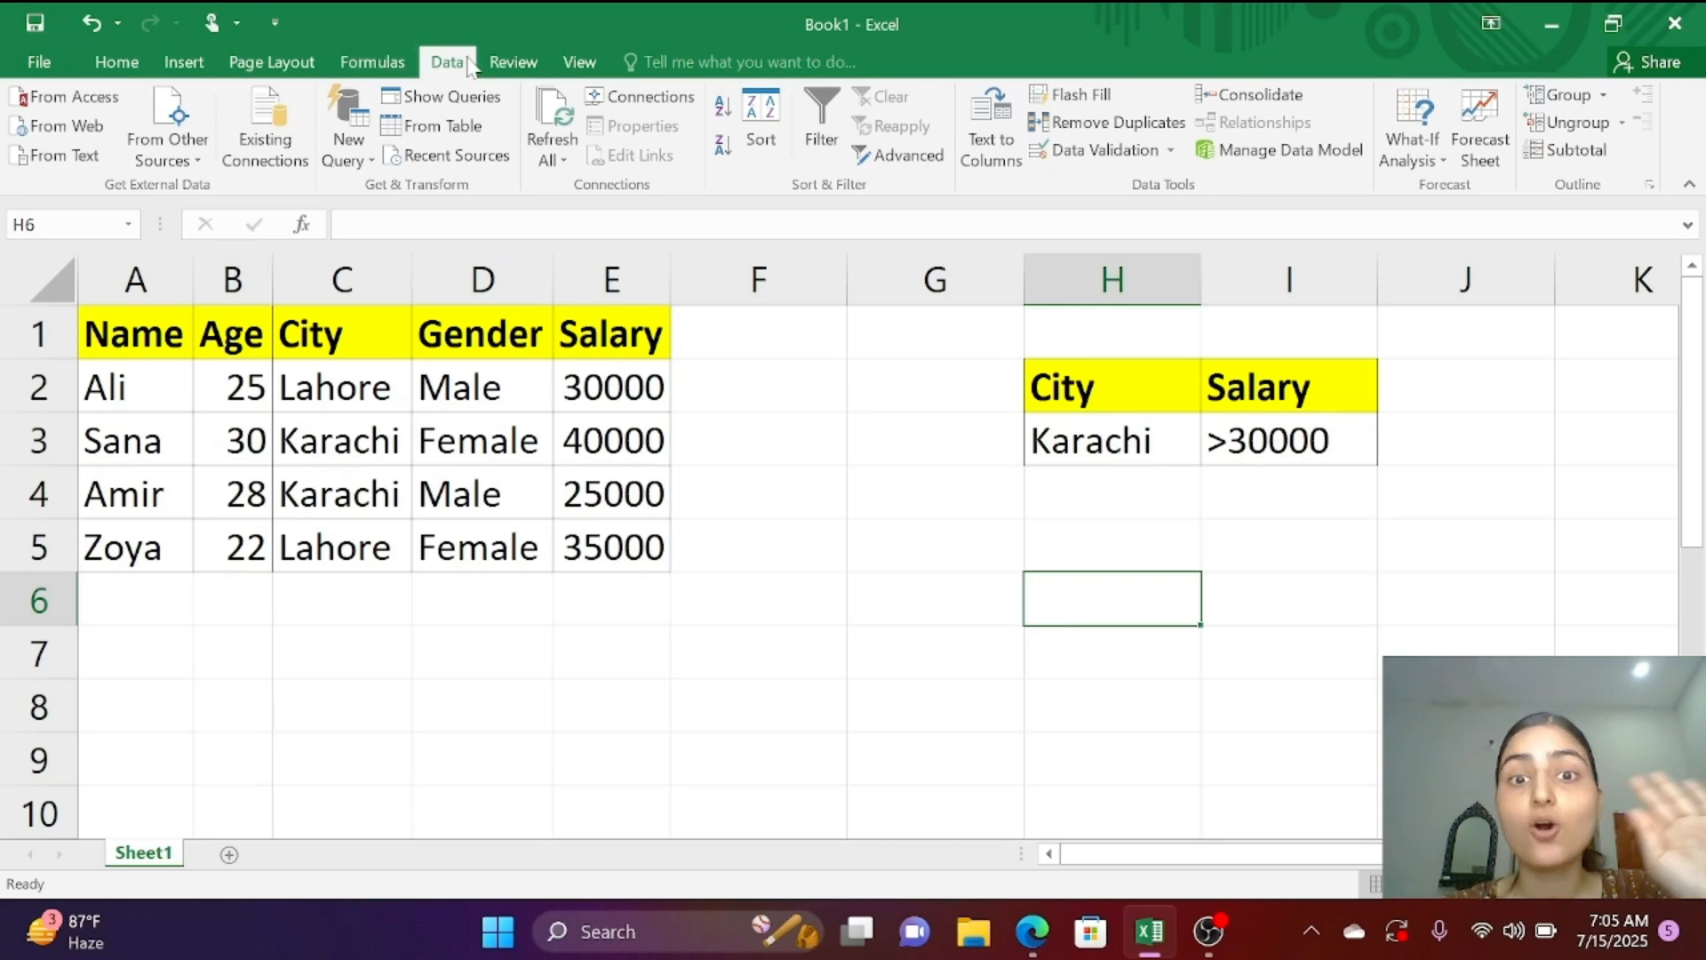
Step: Start an Advanced Filter with list range A1:E5 and criteria range H2:I3
click(924, 160)
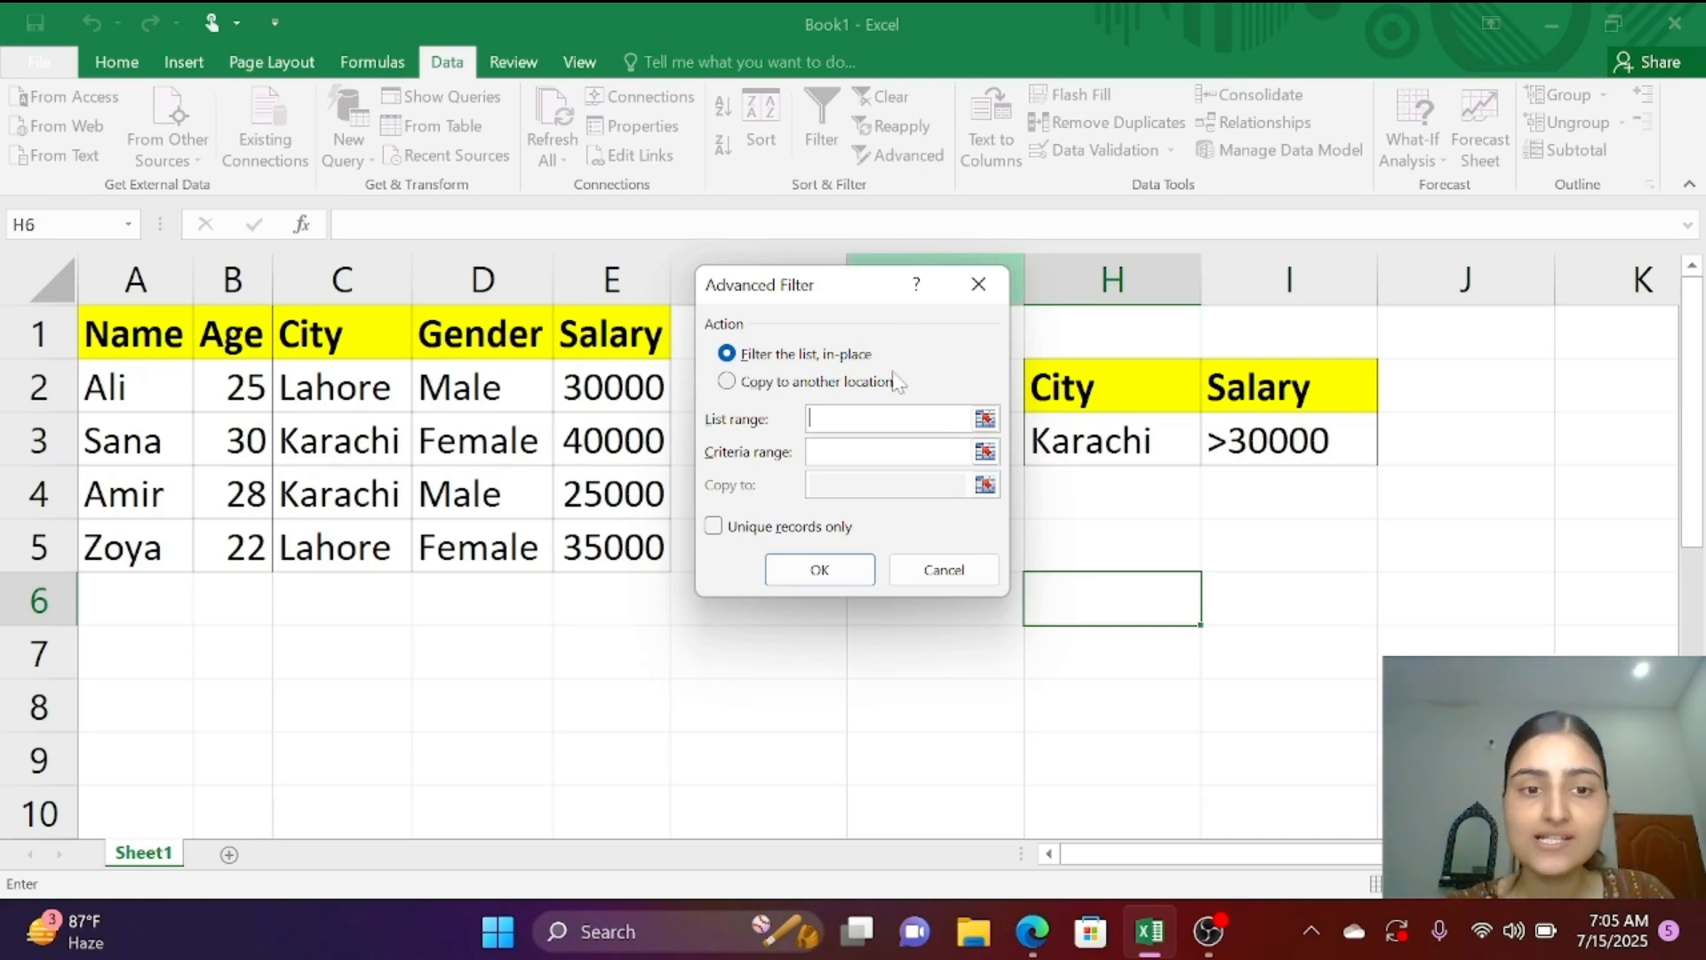
click(133, 331)
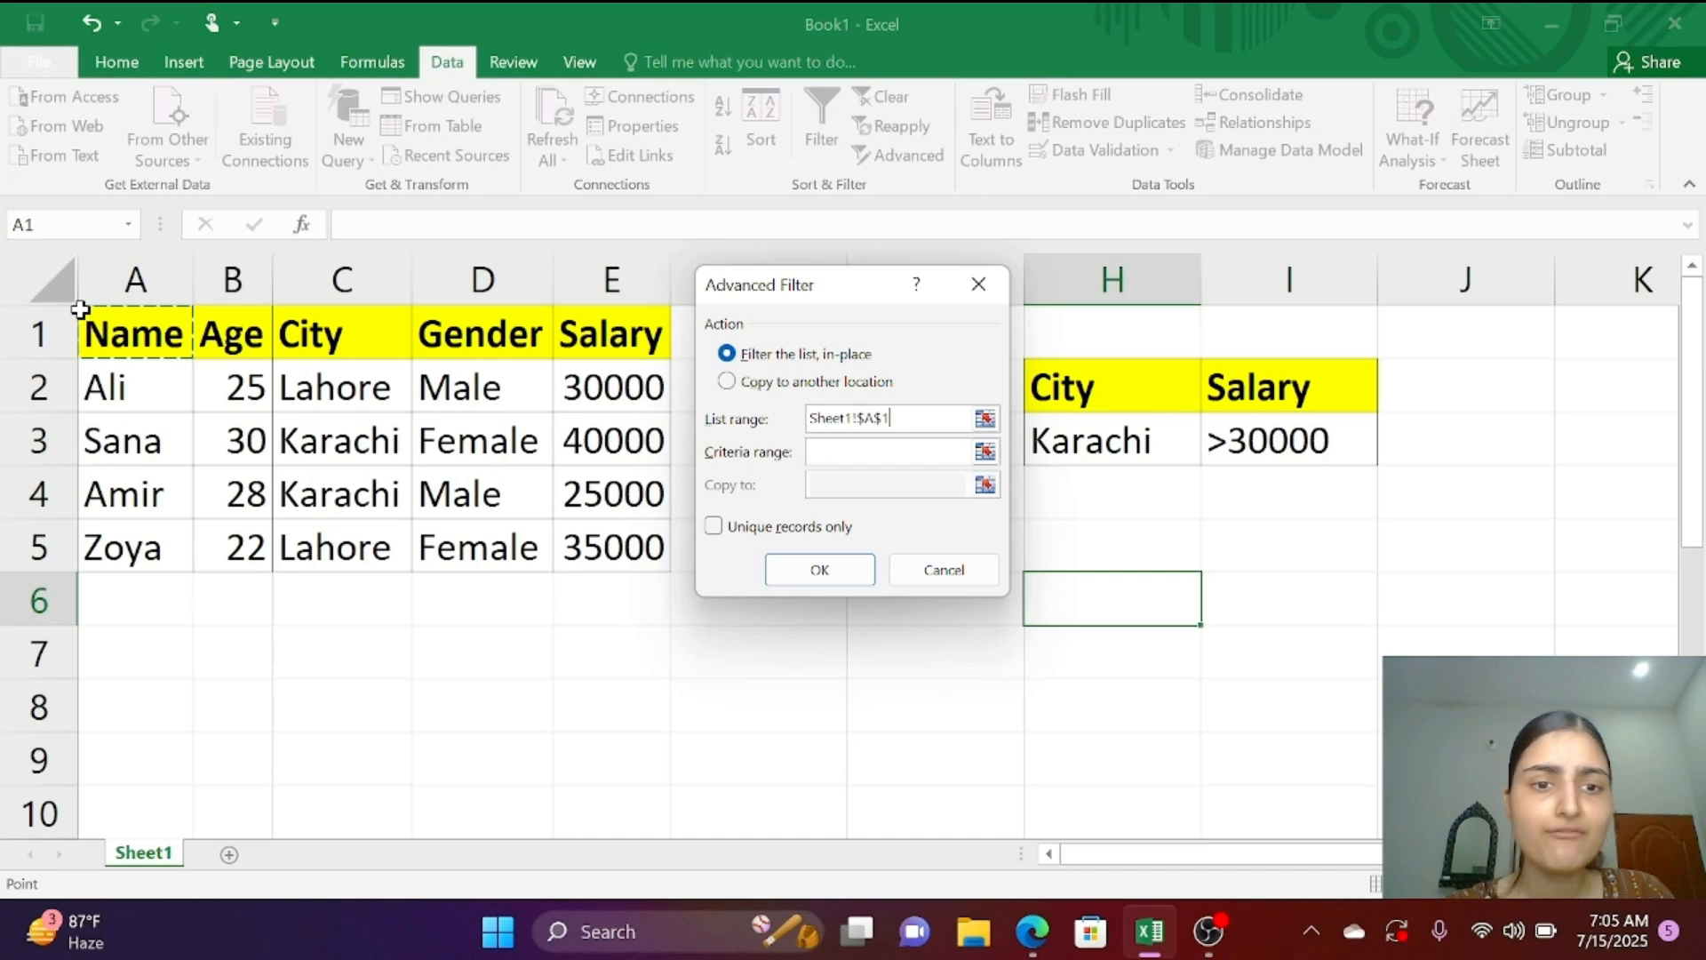
drag(80, 308, 644, 553)
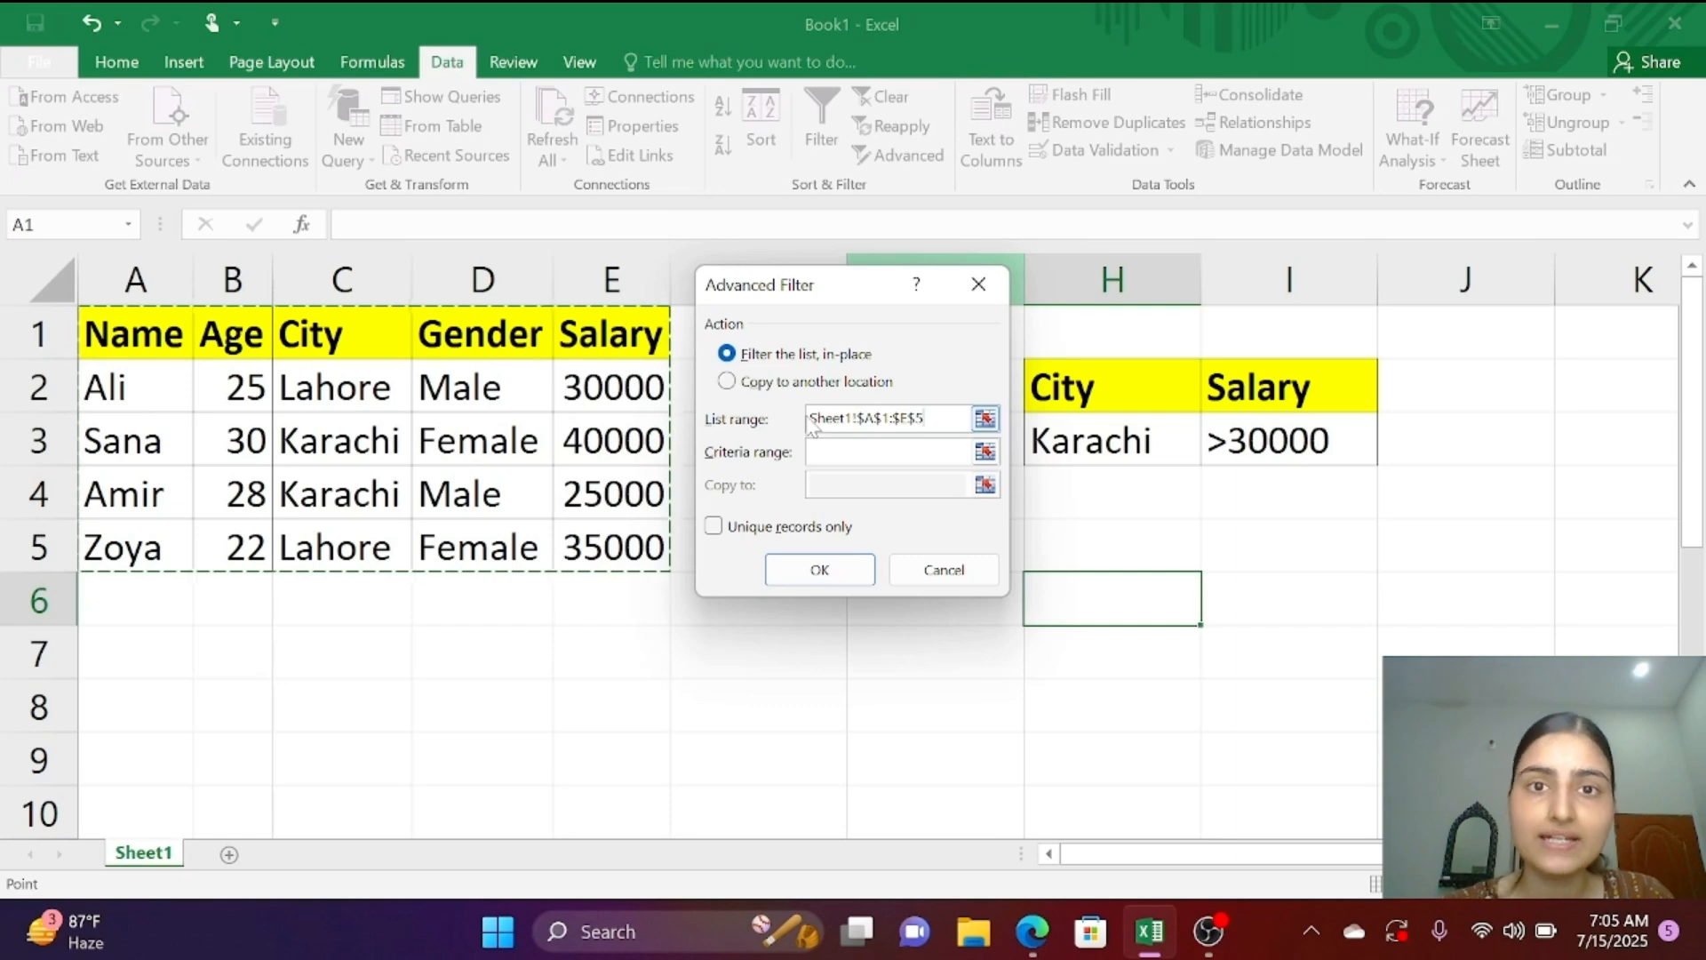
click(849, 453)
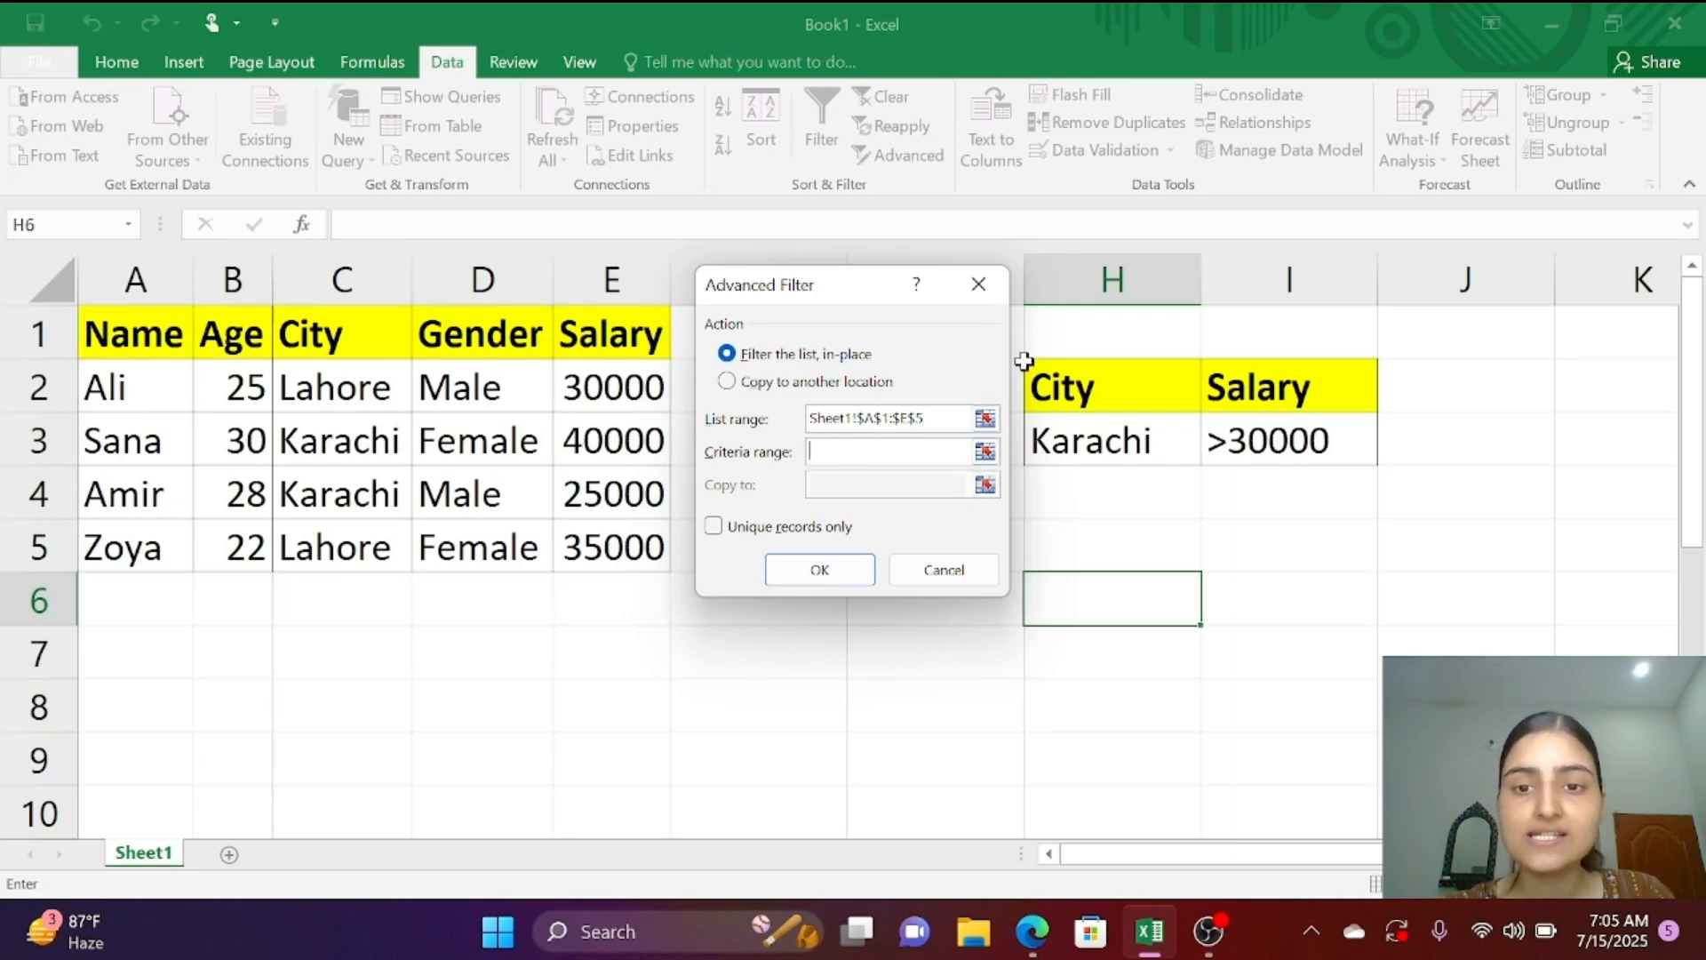
drag(1024, 362, 1242, 436)
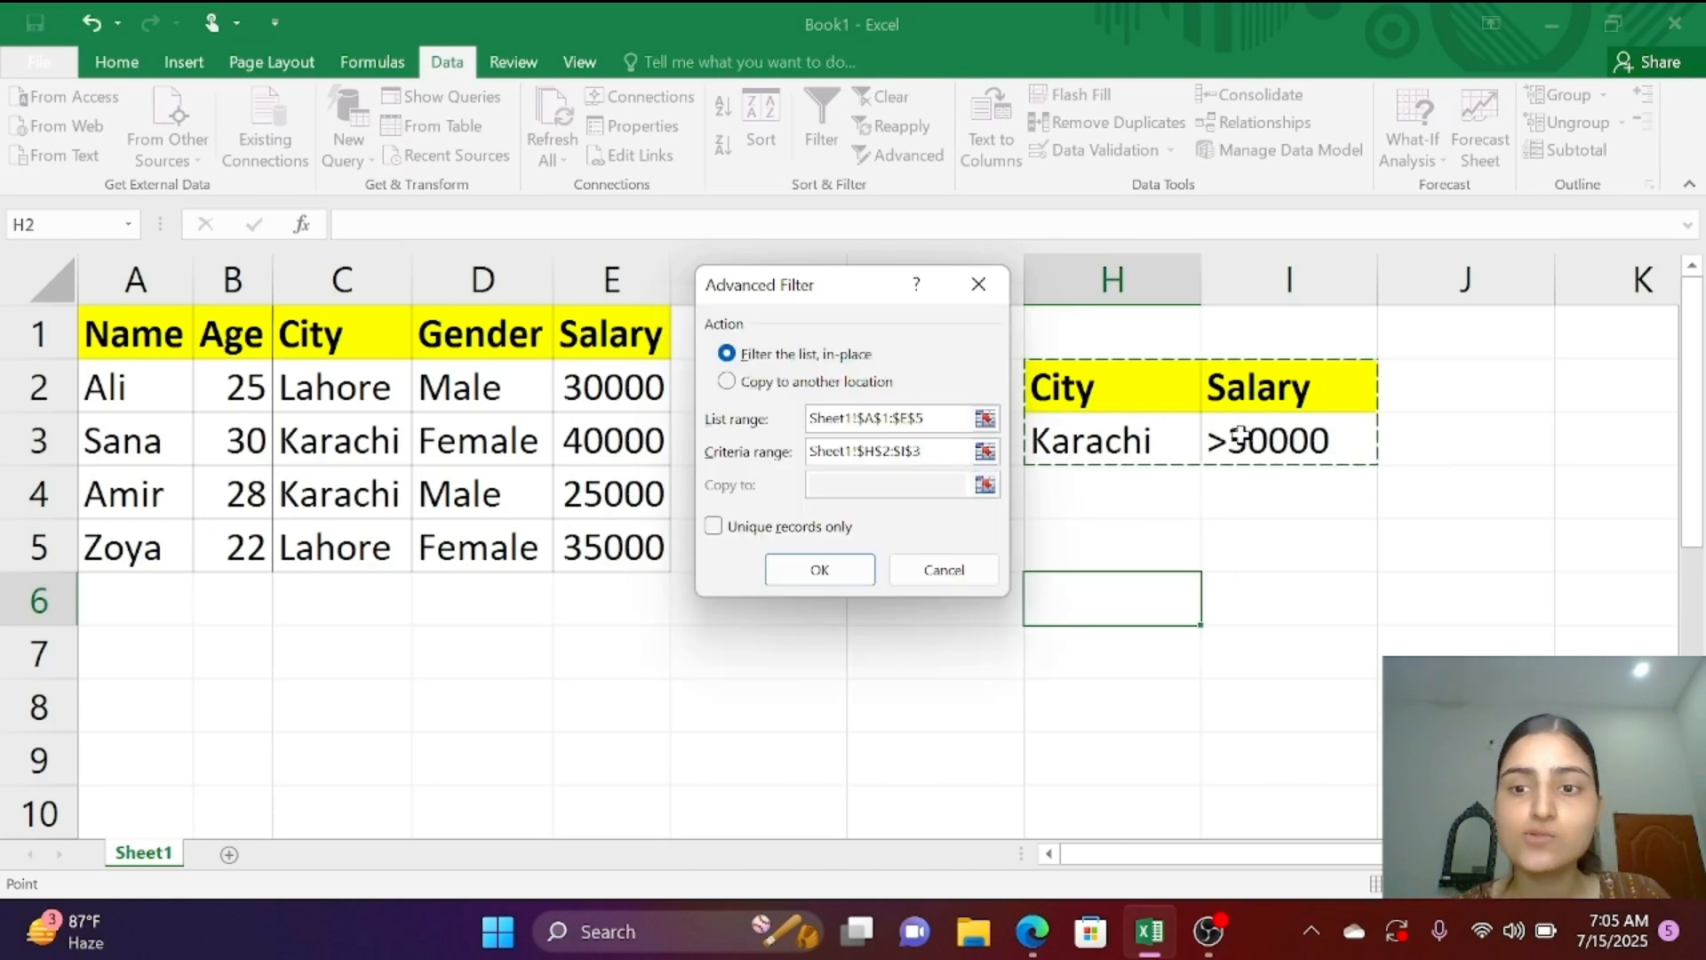
Step: Have the filter copy its results to another location starting at cell G6, and run it
click(799, 387)
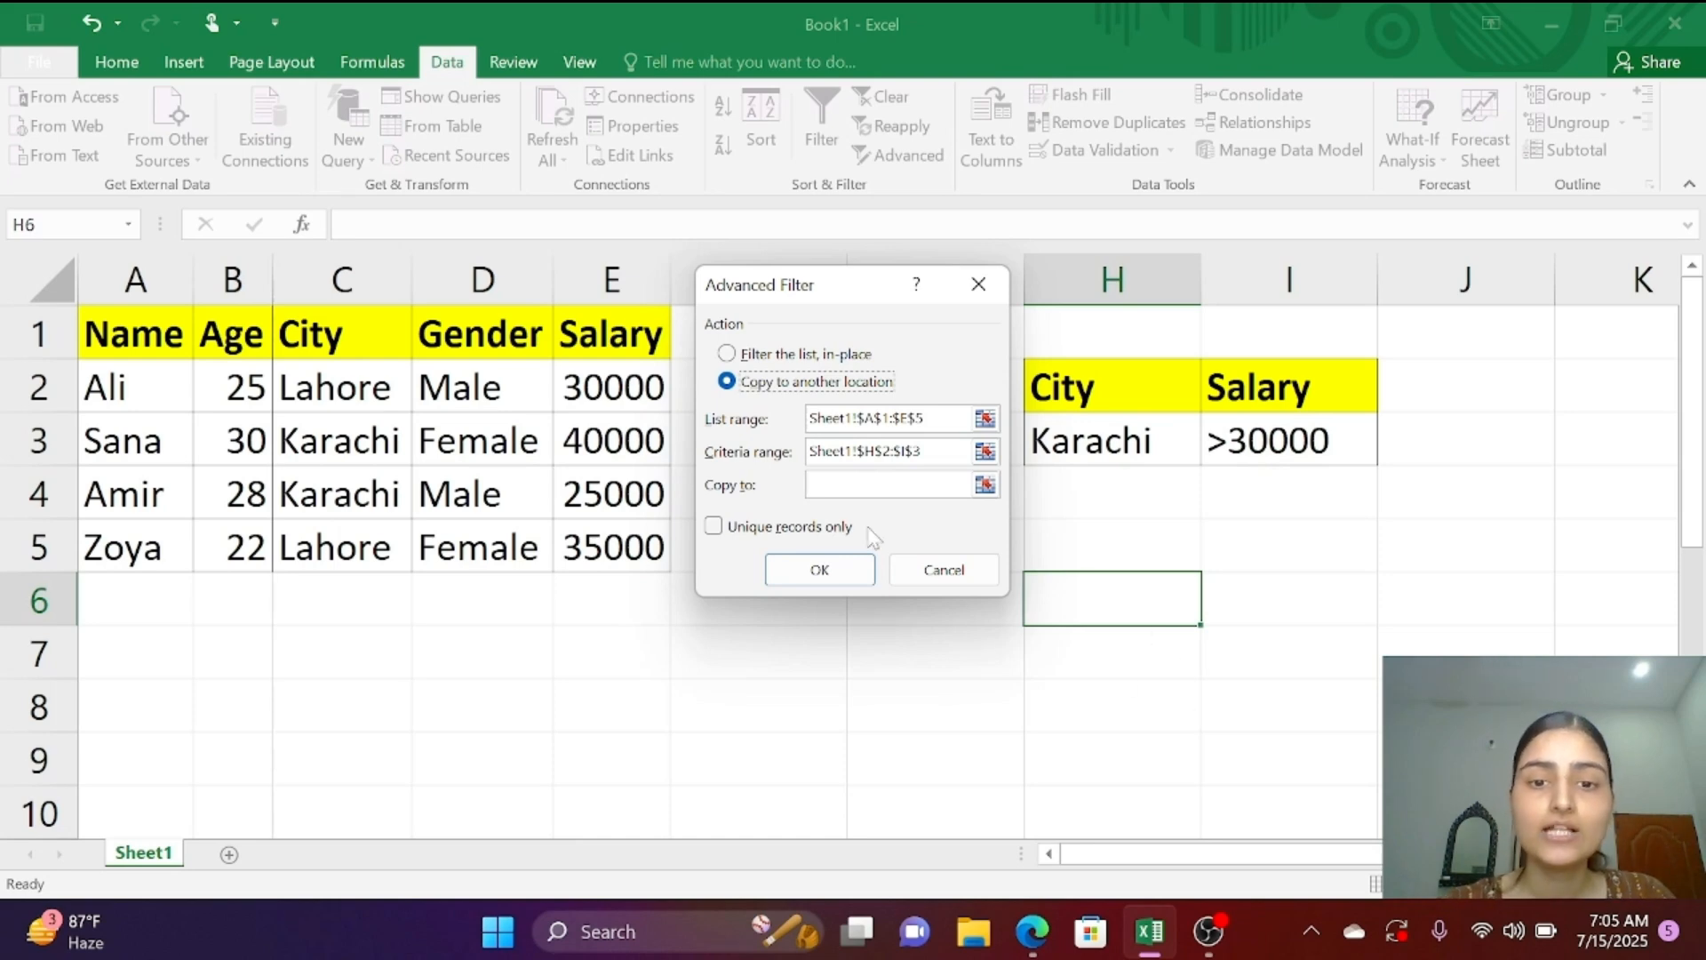
click(974, 485)
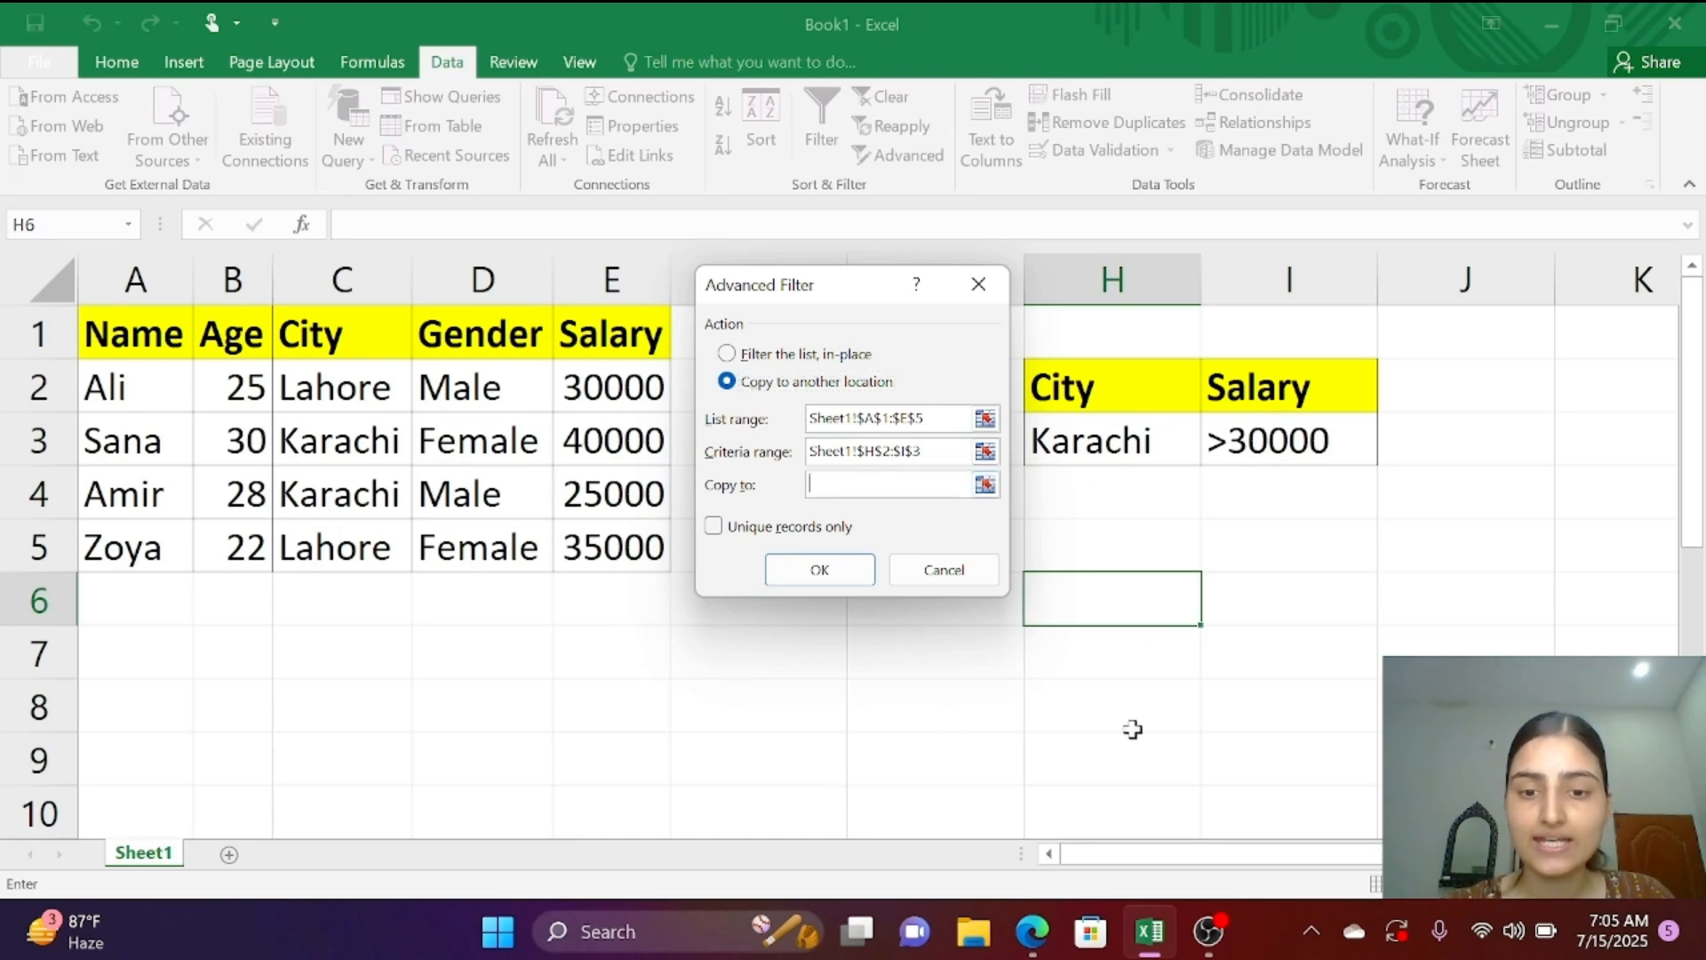
click(911, 610)
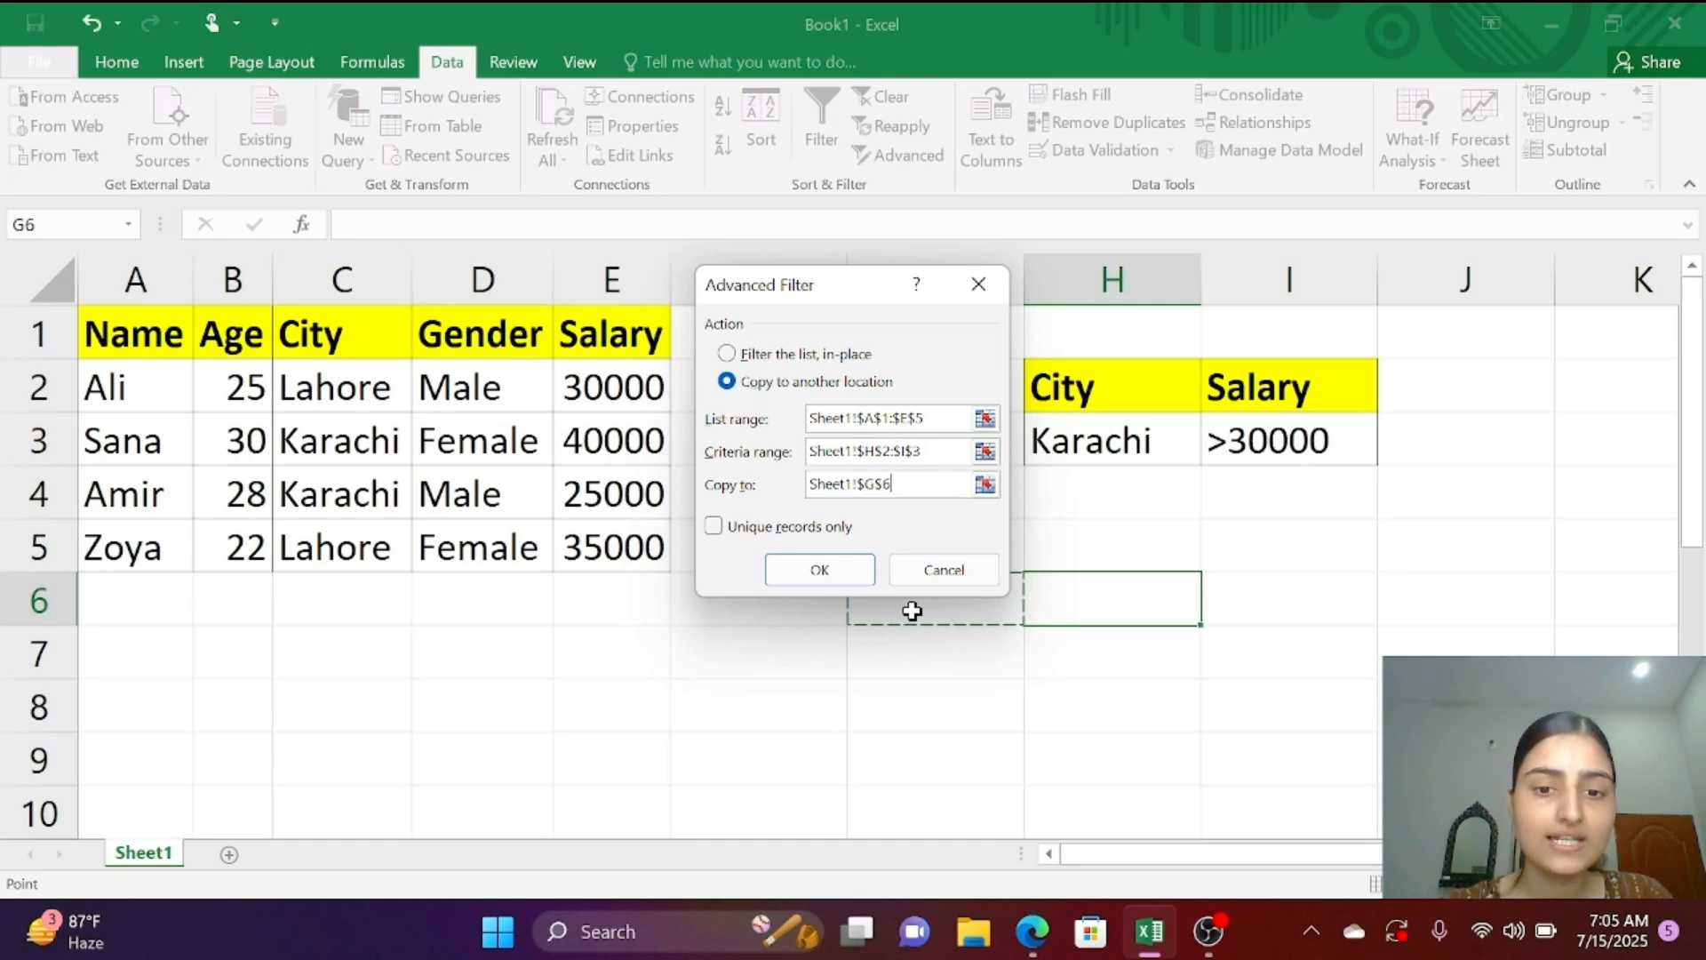
click(815, 572)
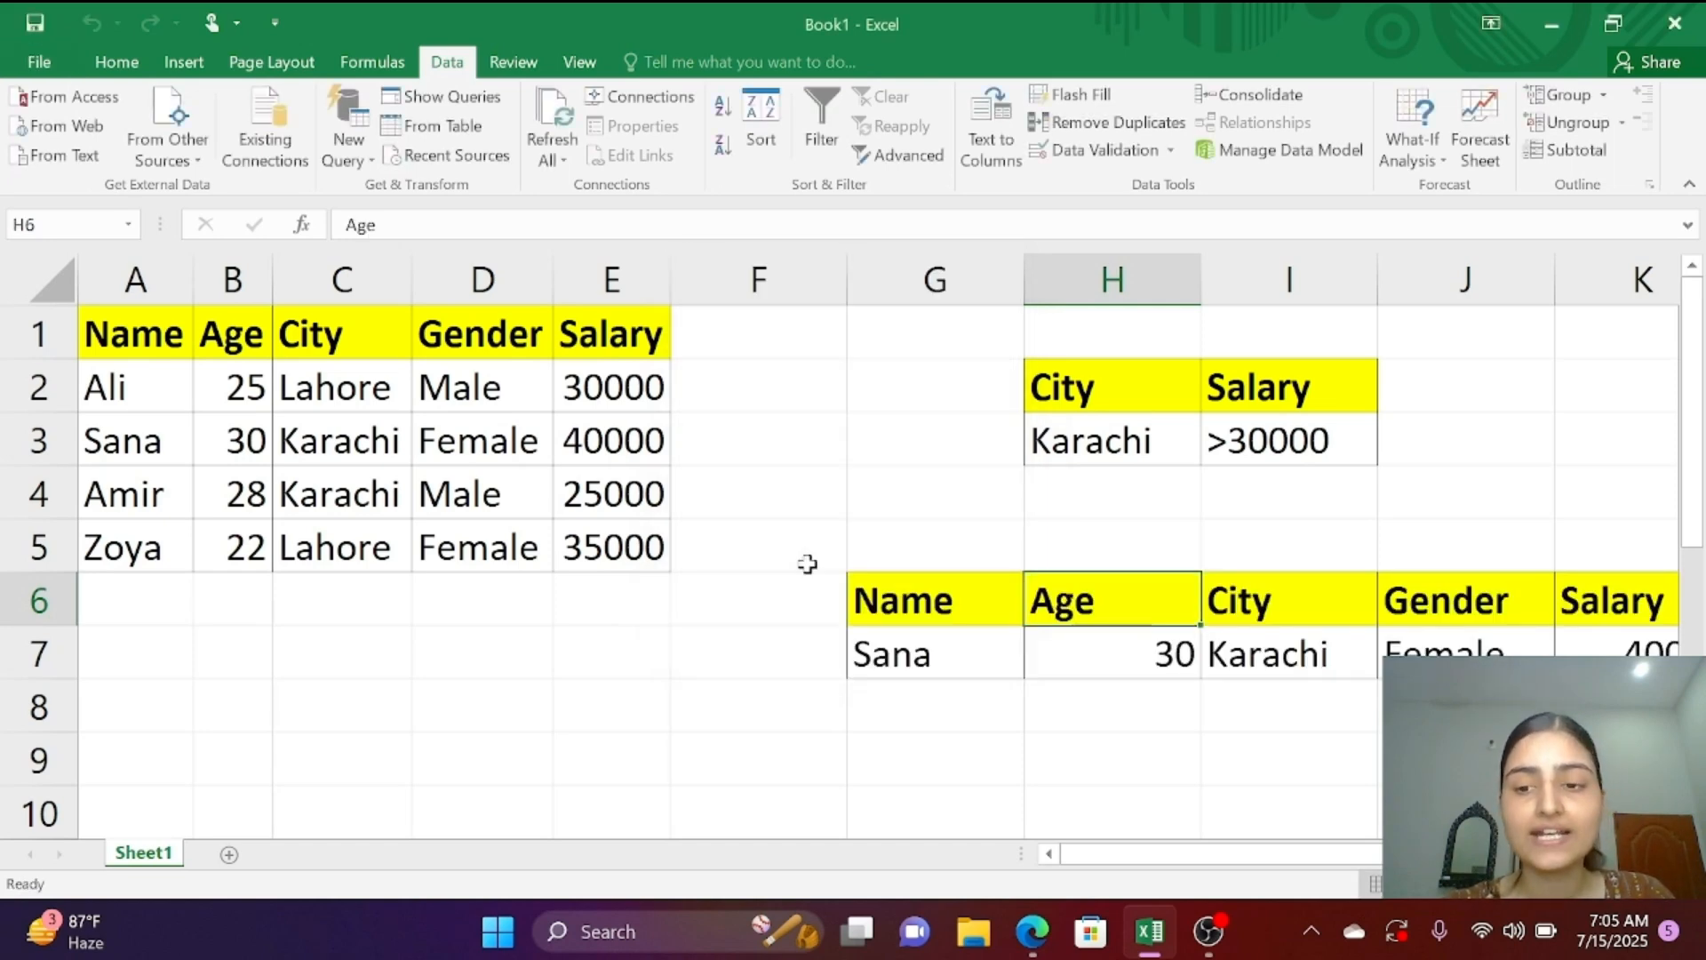
Step: Review the full width of the filtered output alongside the source and criteria tables
drag(1422, 854, 1477, 854)
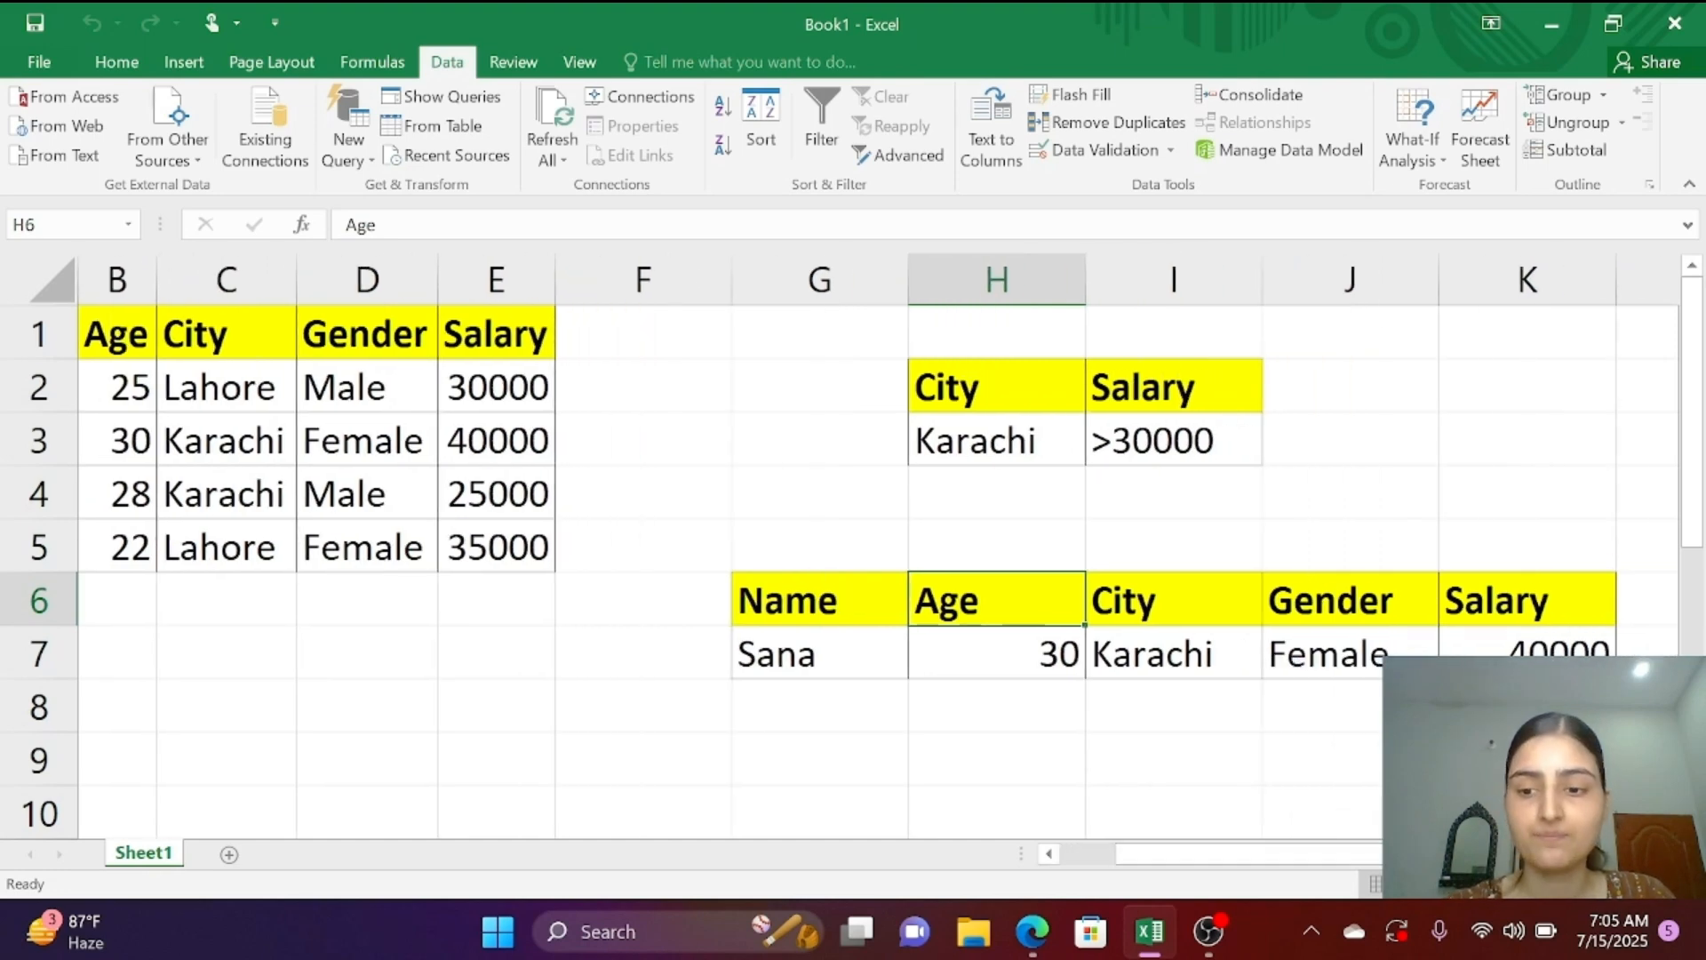
drag(1333, 855, 1275, 860)
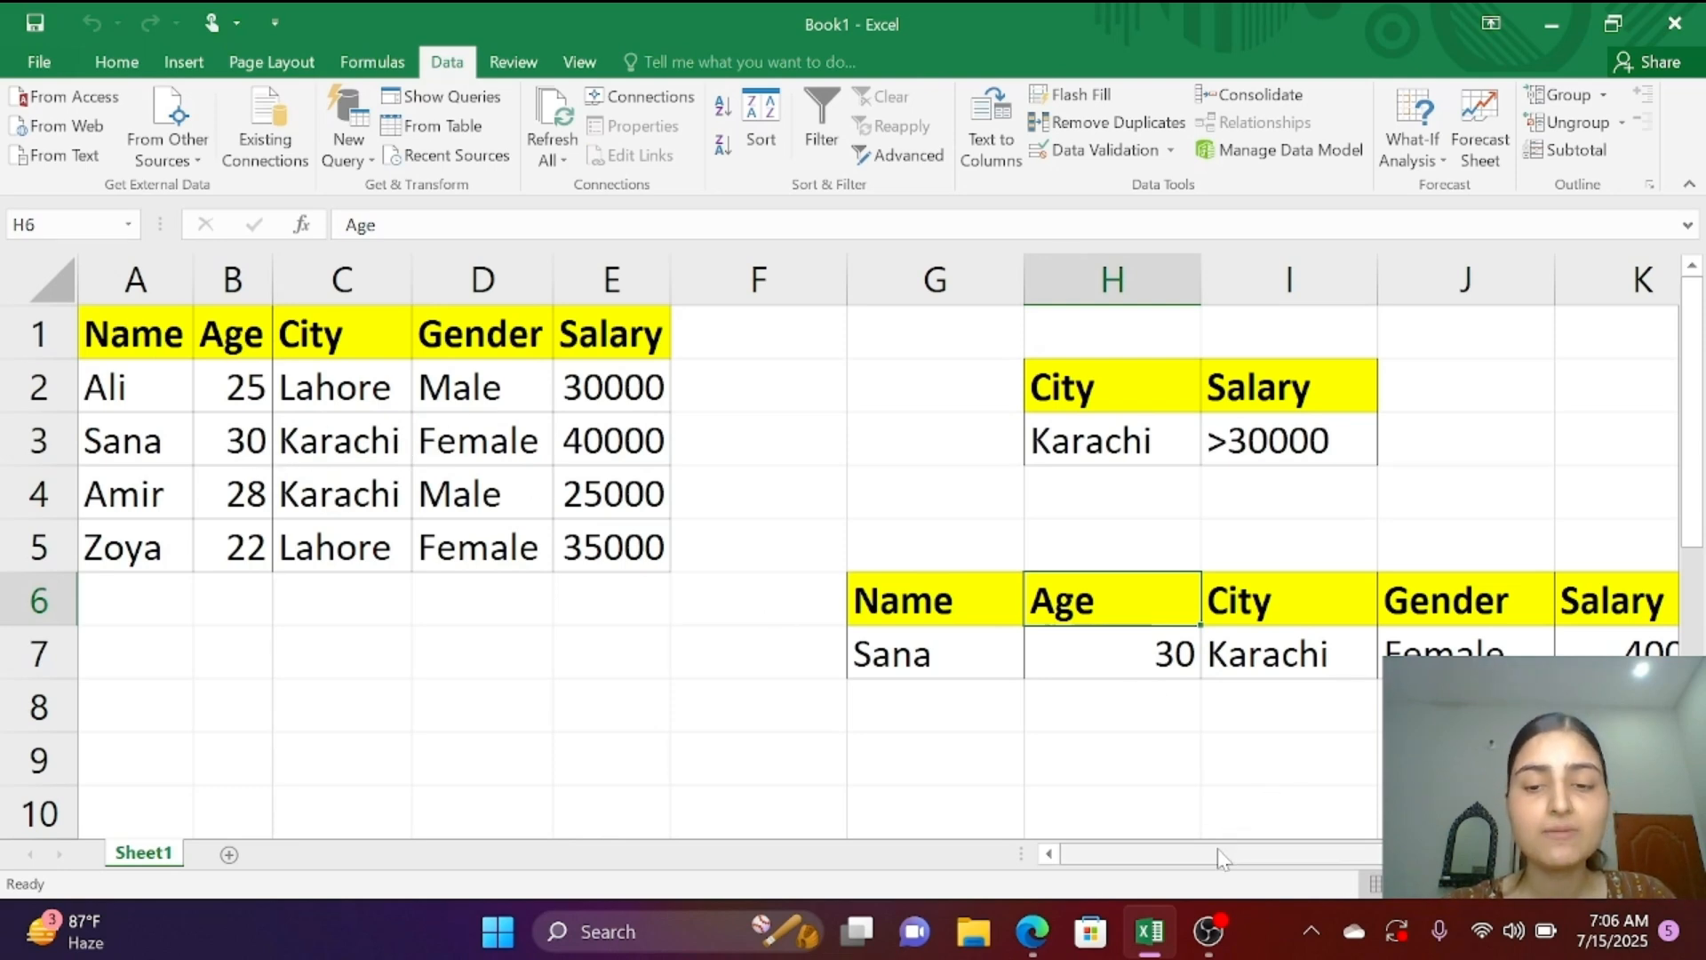
drag(1217, 850, 1311, 852)
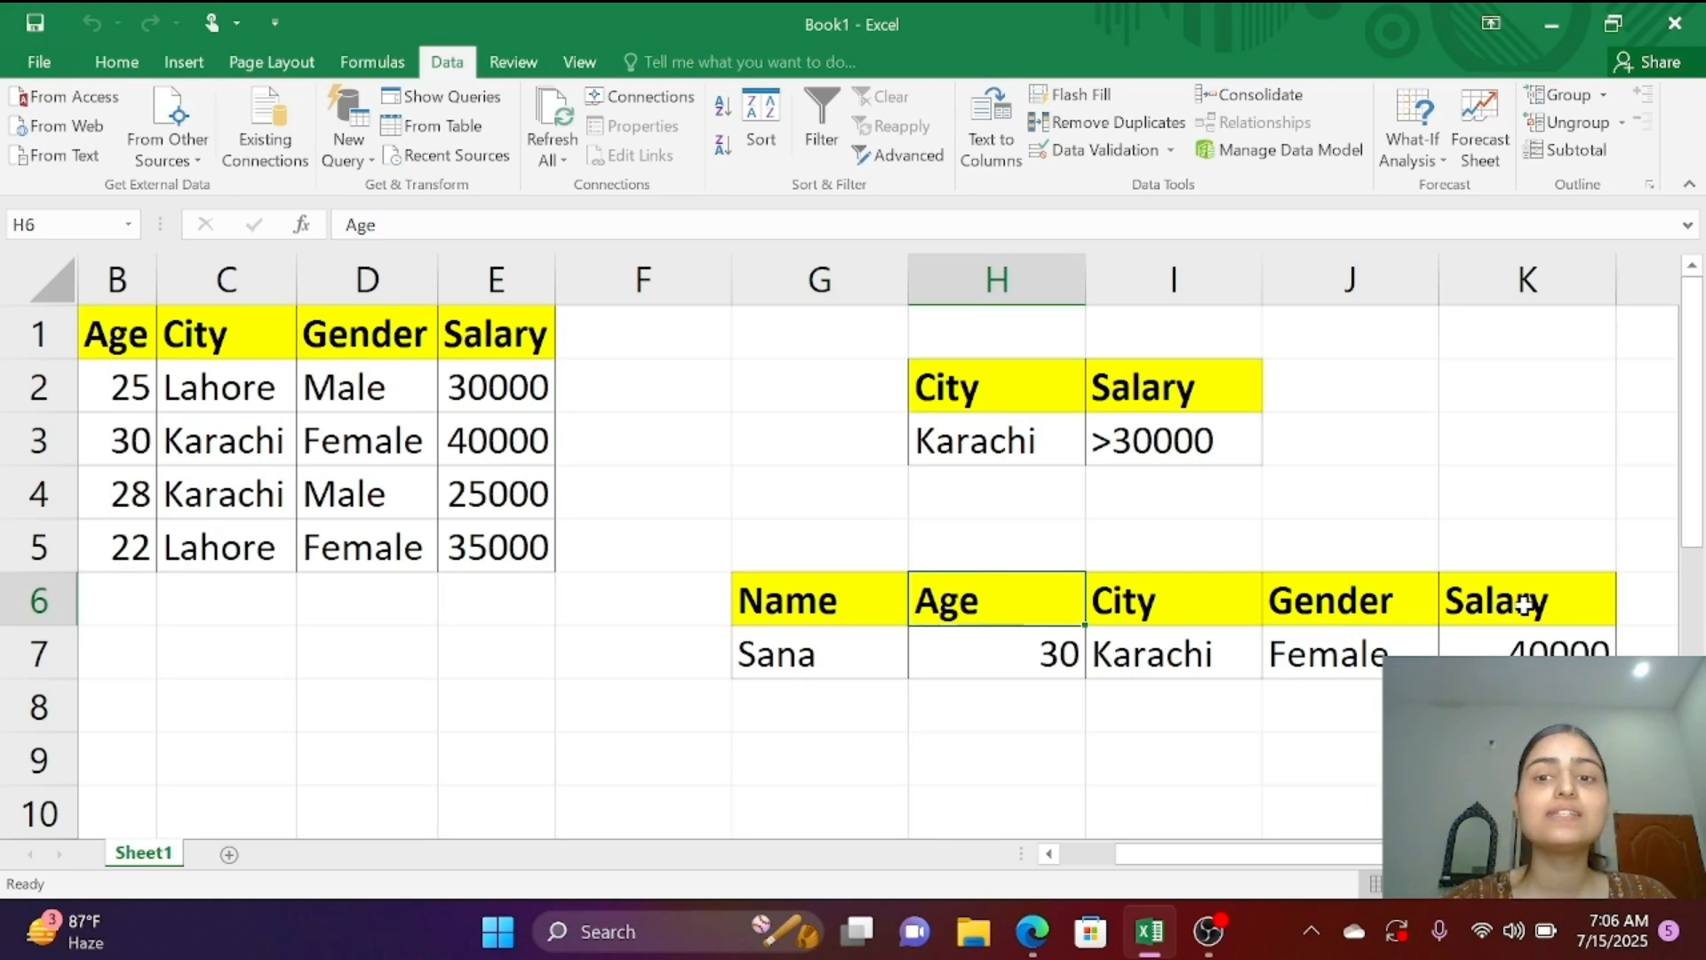
scroll(1525, 605, down, 2)
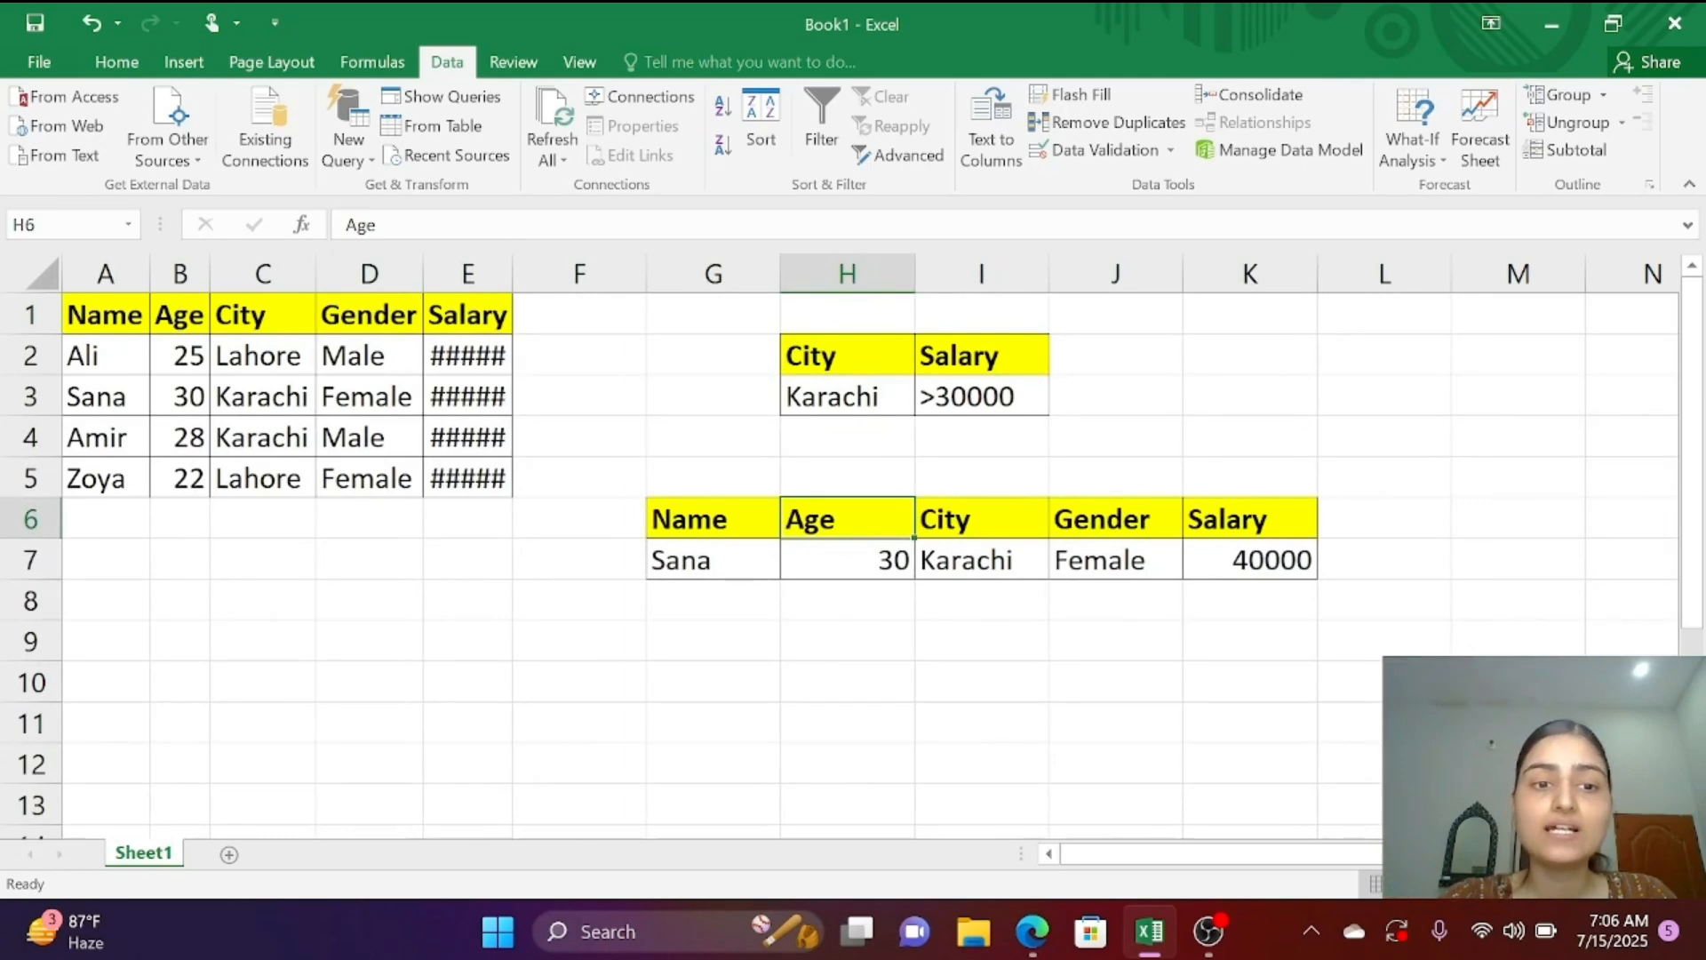
scroll(844, 547, up, 2)
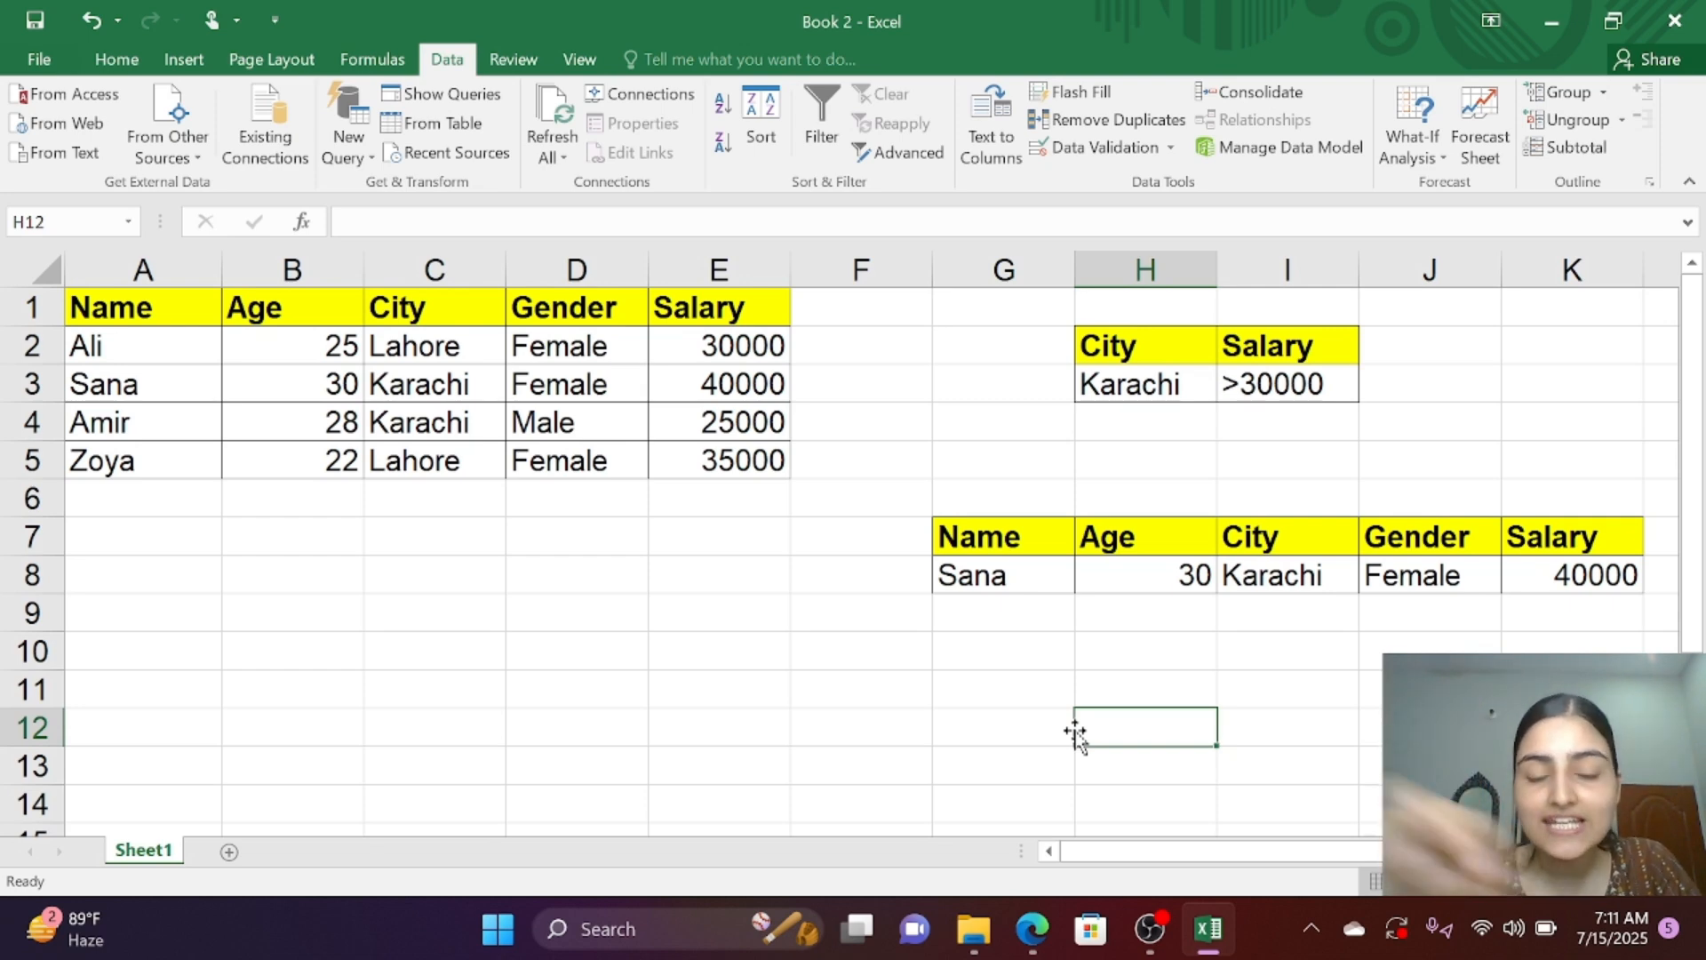
Step: Compare the City and Salary values of the source rows with the criteria and the extracted record
click(720, 460)
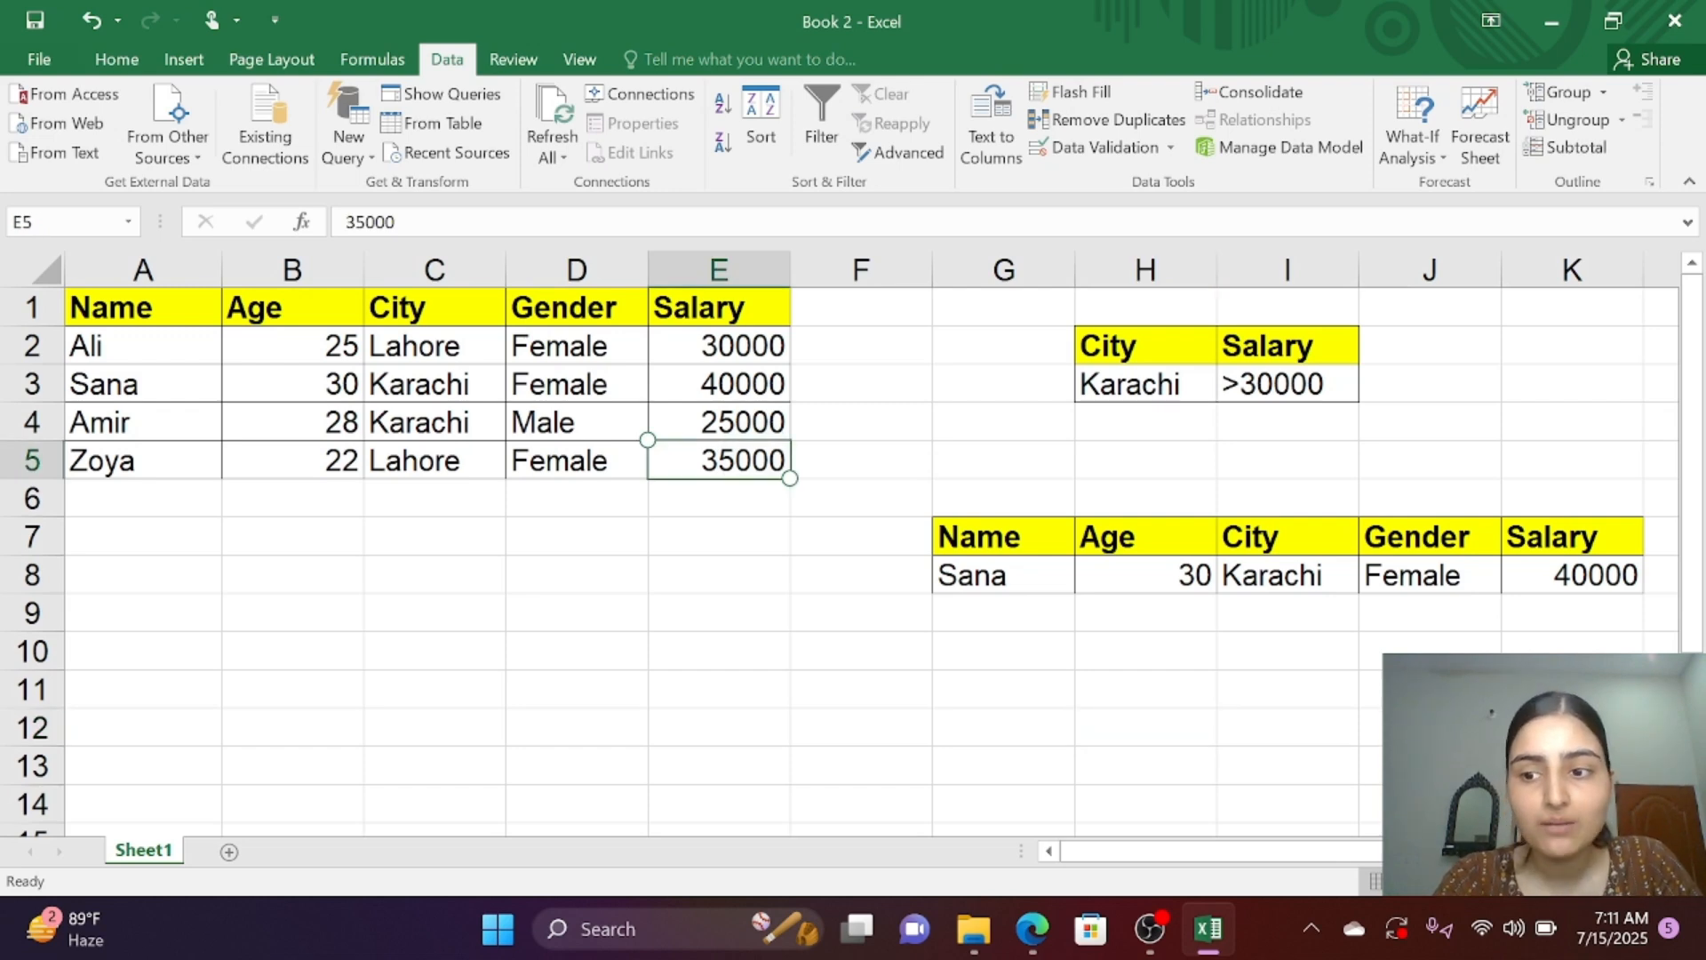
click(1572, 575)
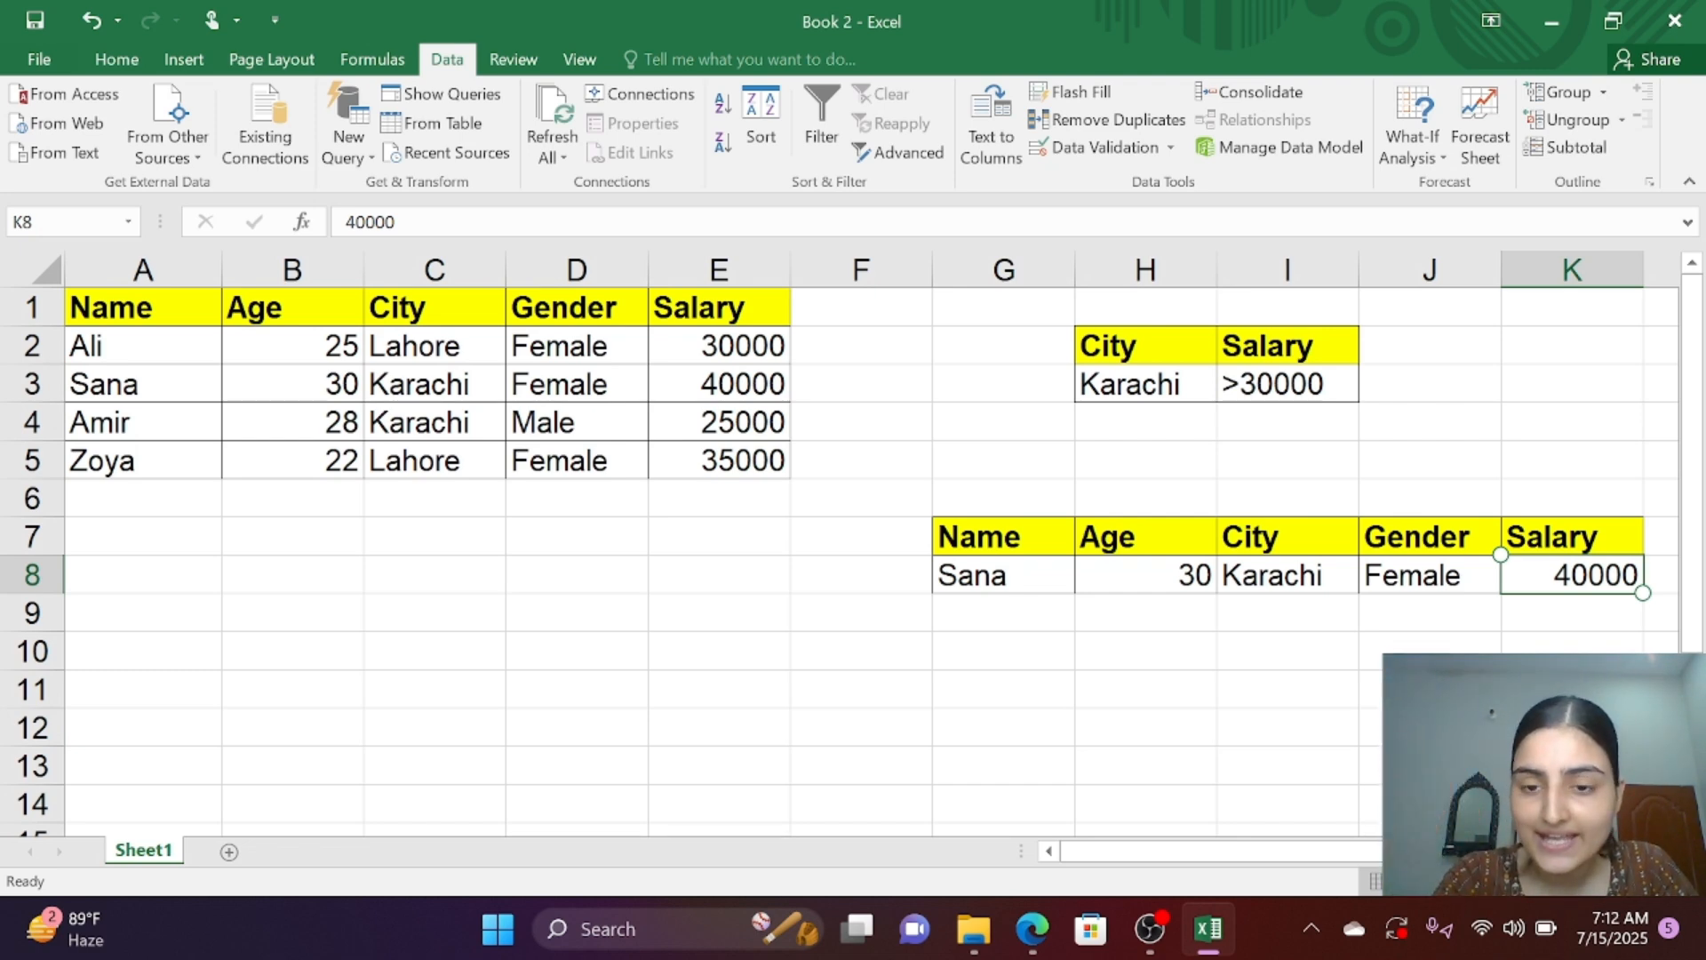
click(1146, 383)
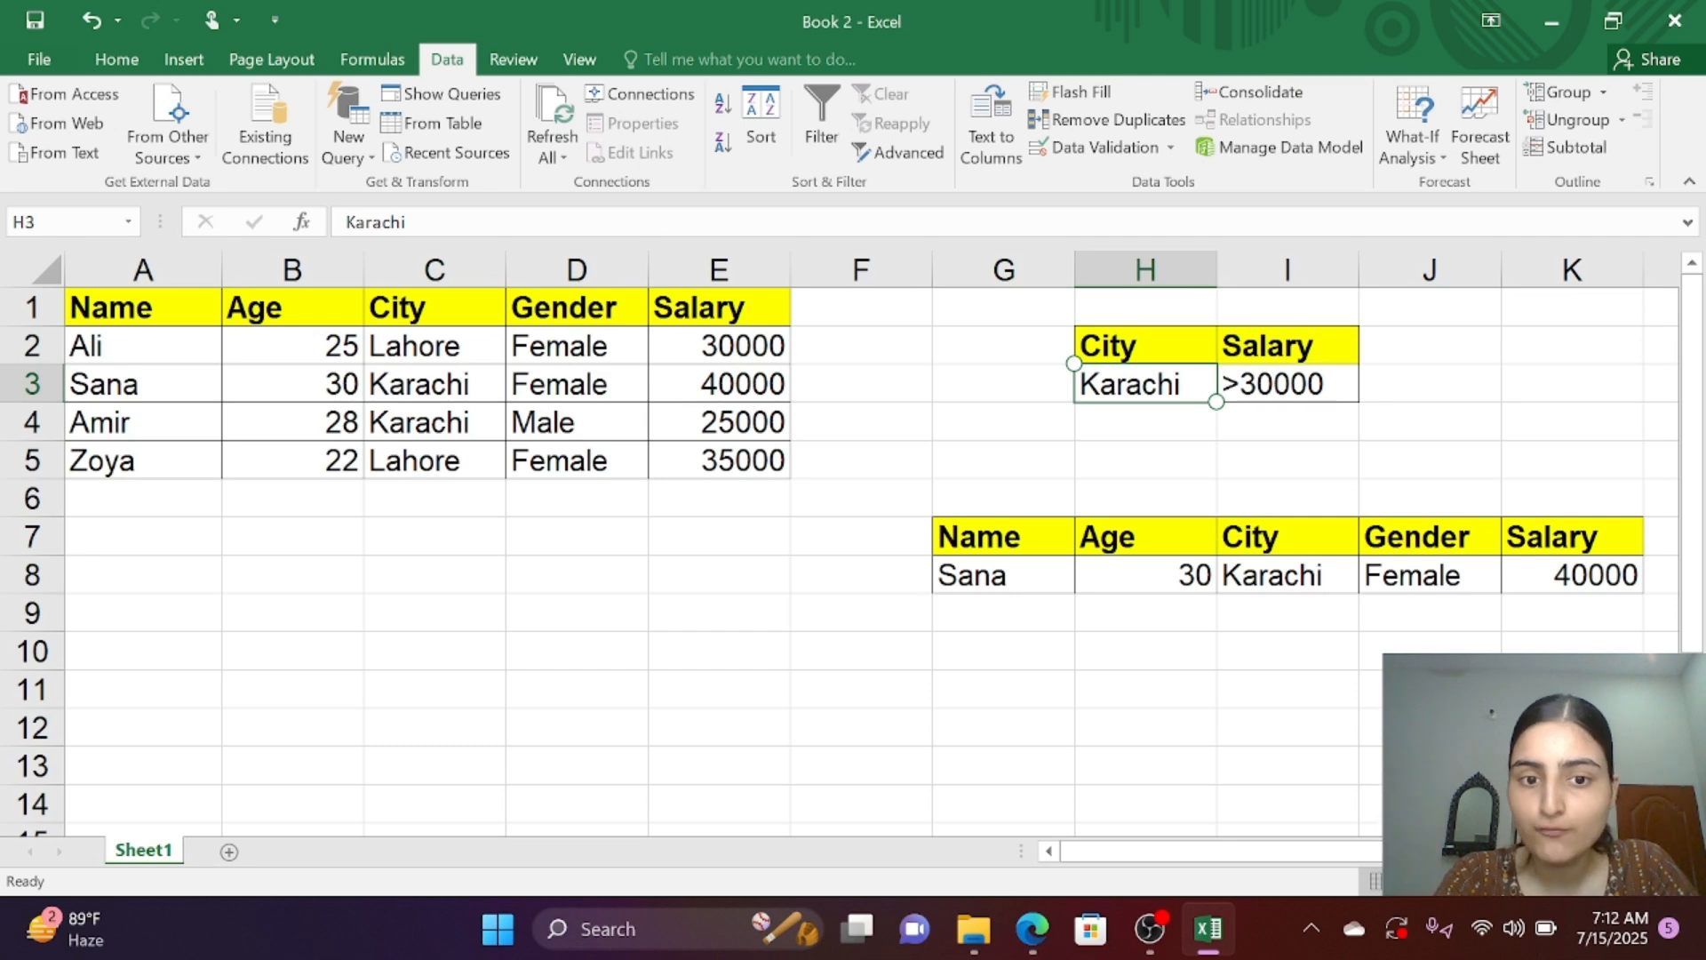
click(719, 461)
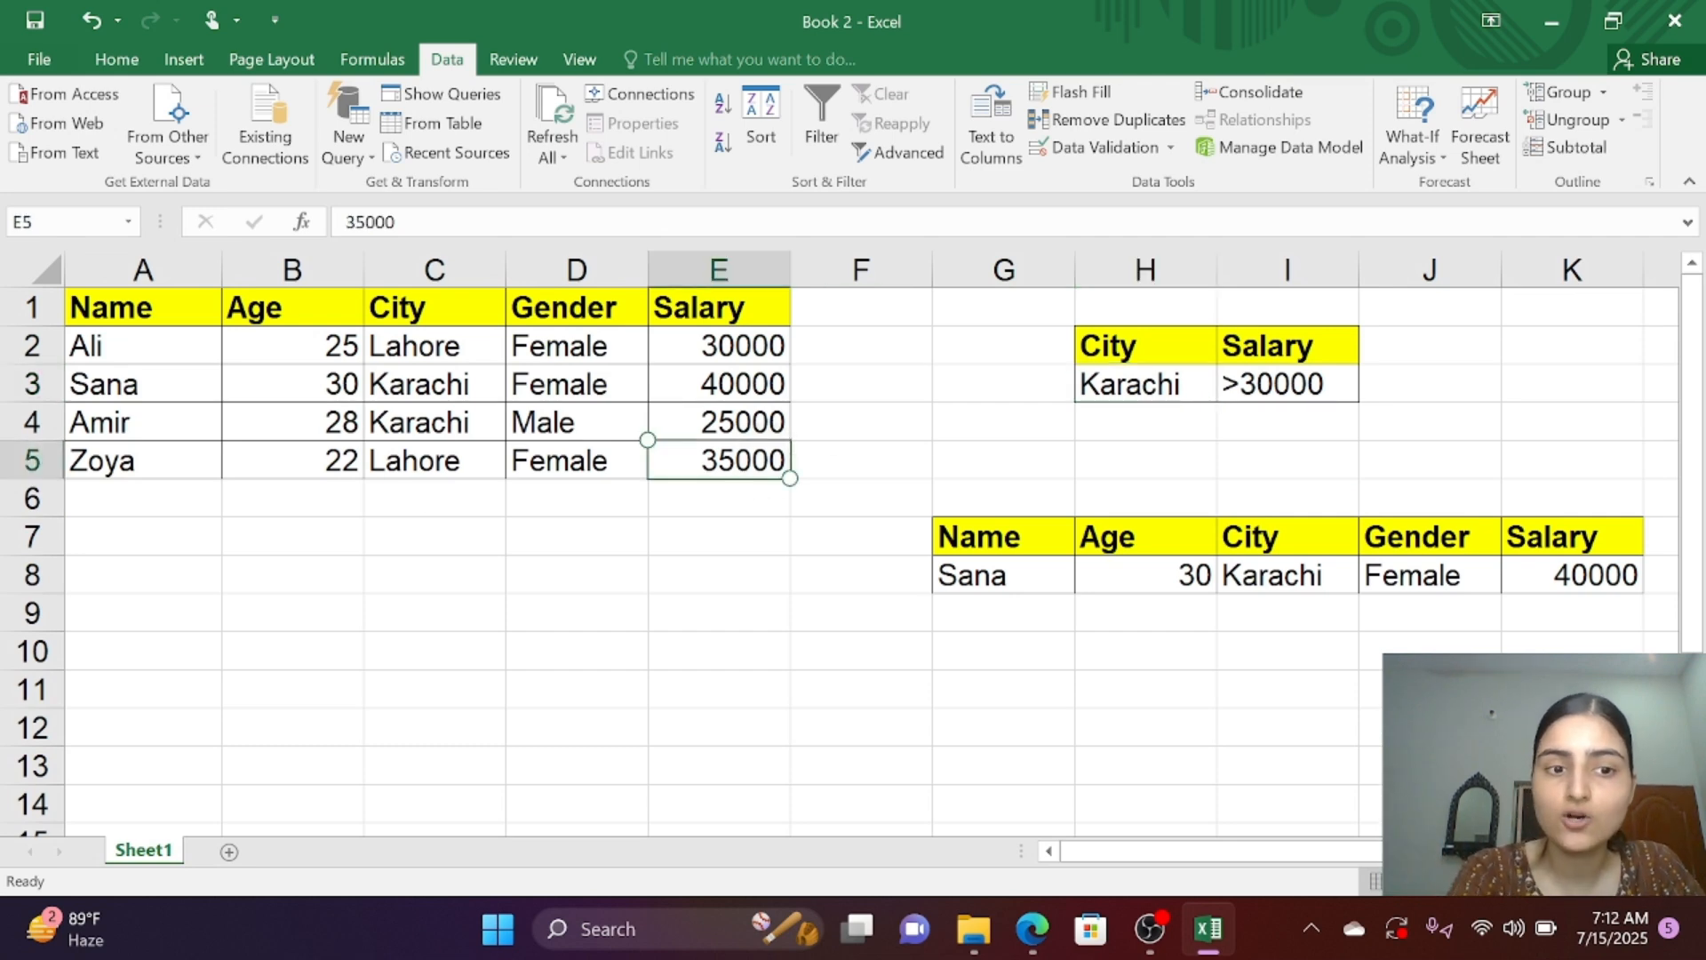
click(435, 460)
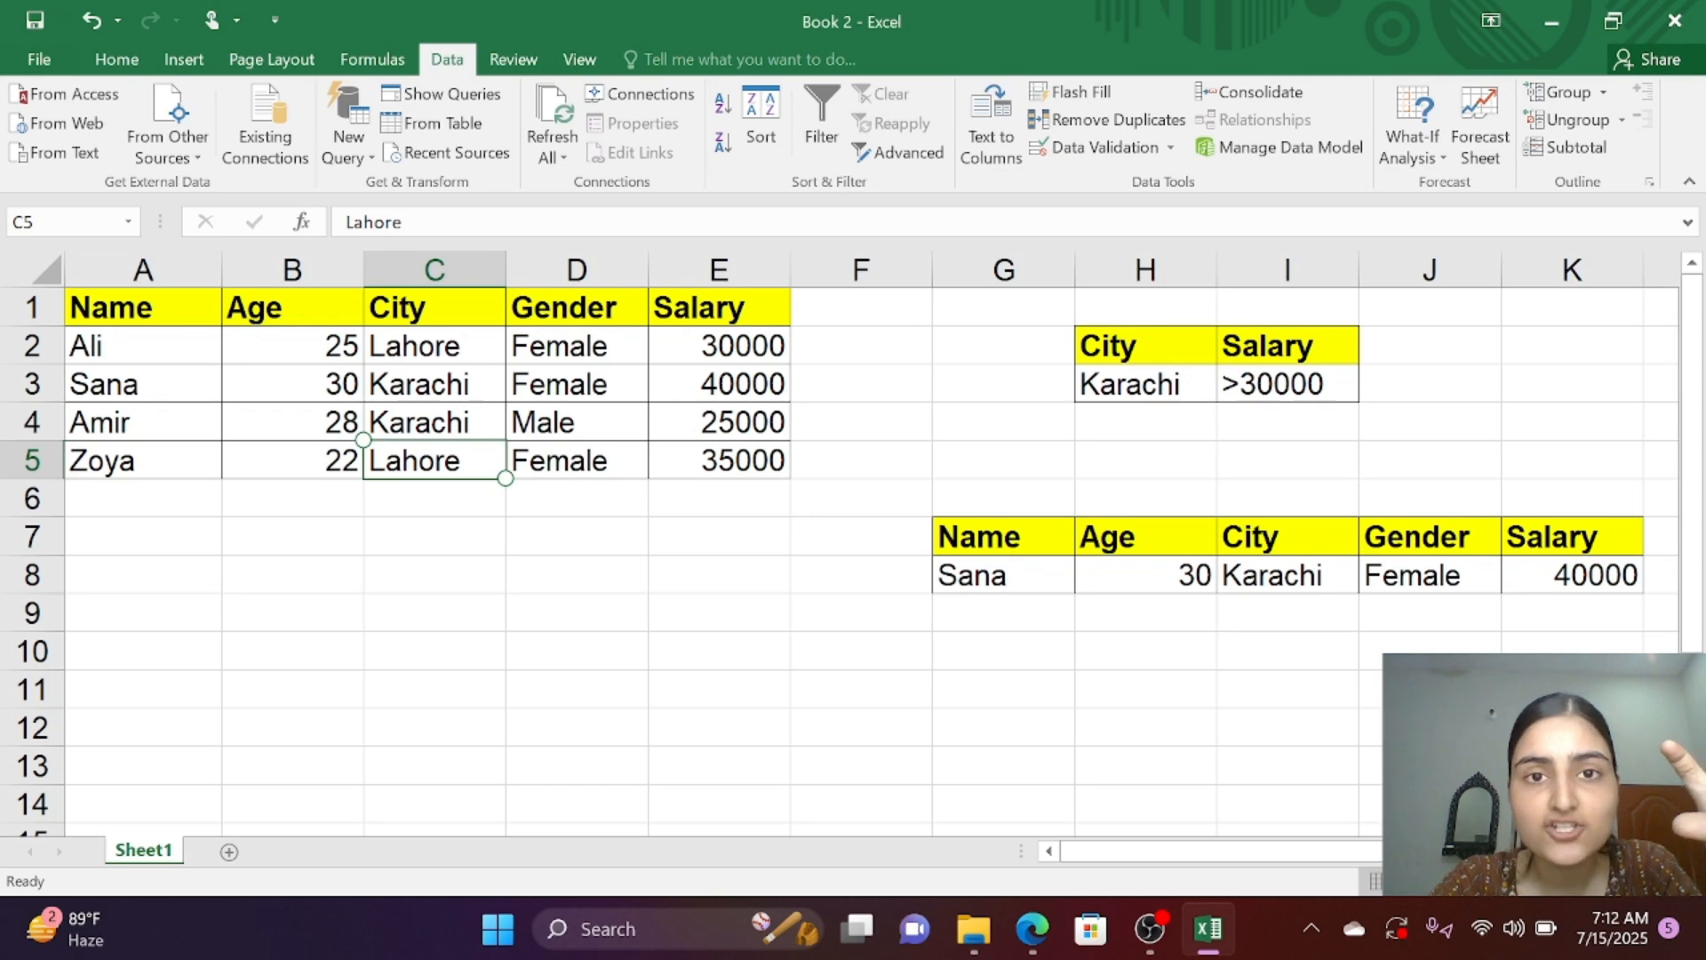
click(434, 460)
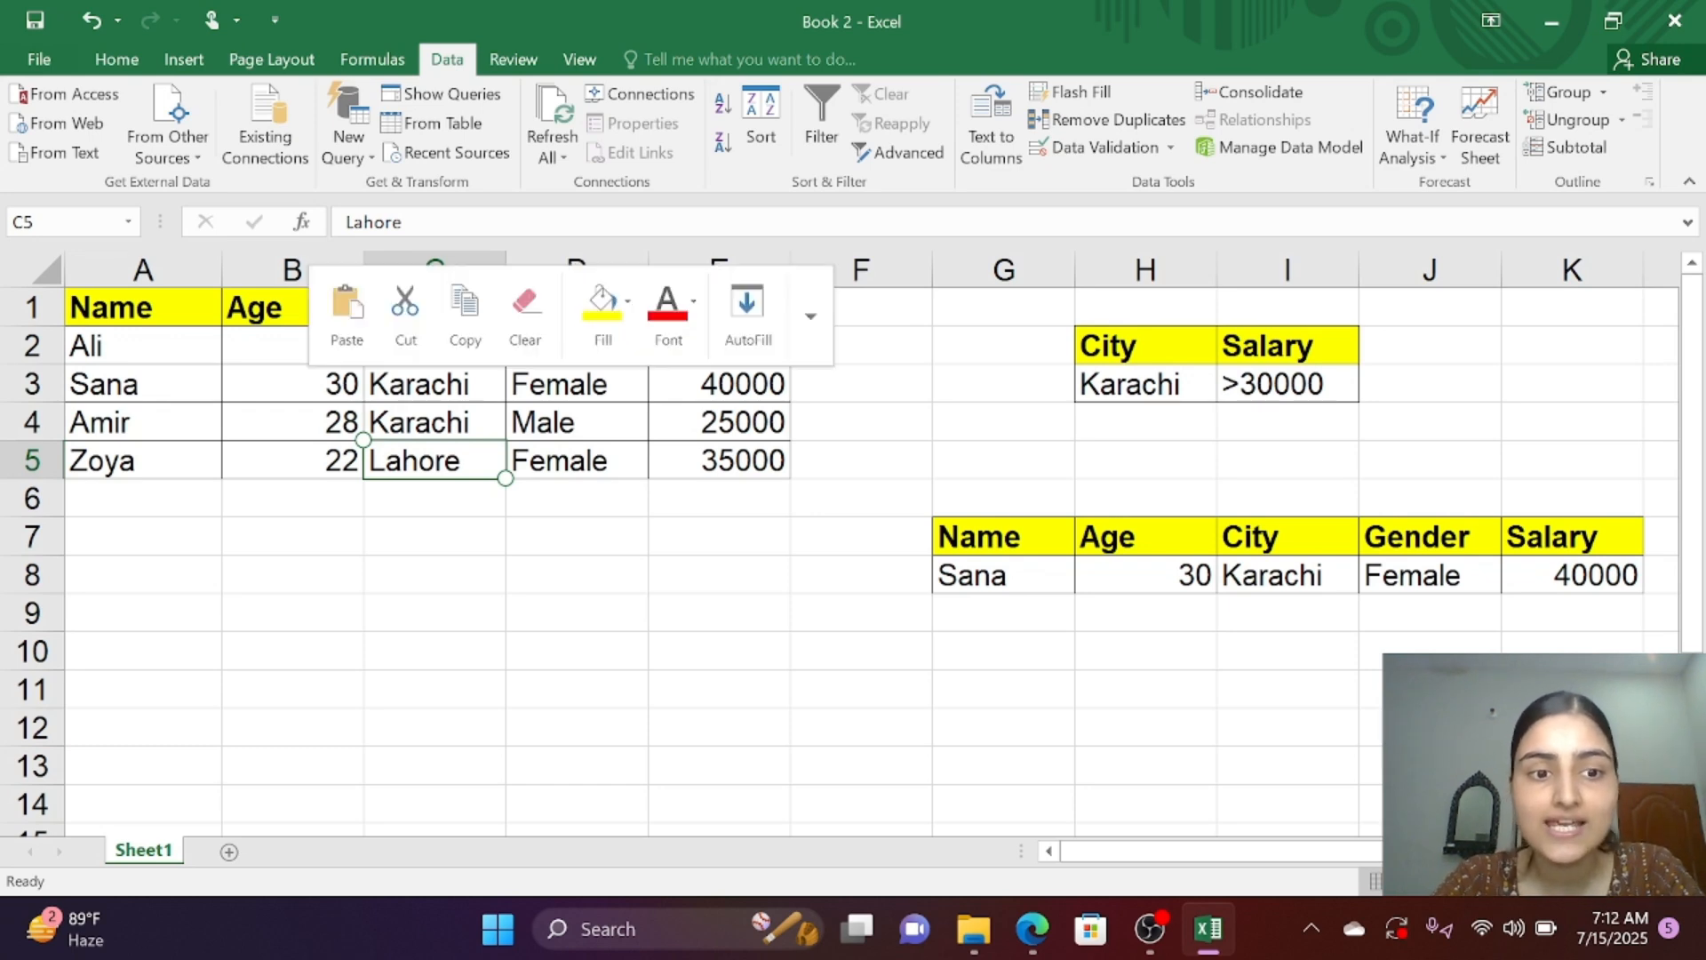
click(718, 422)
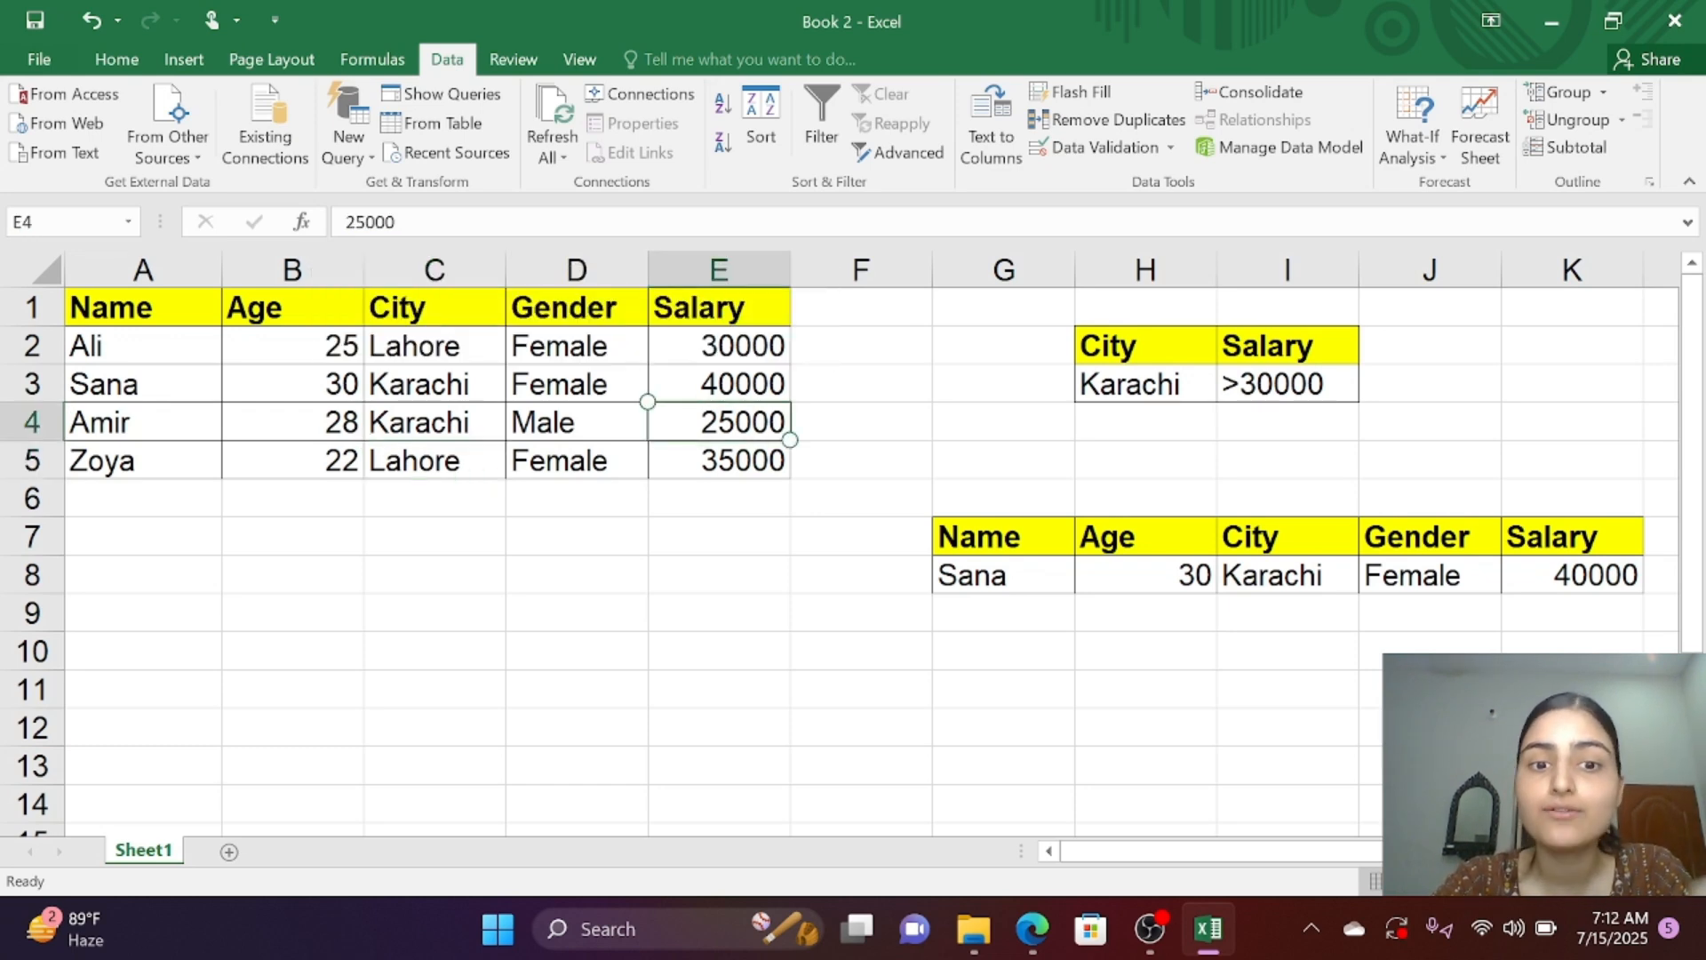
click(434, 384)
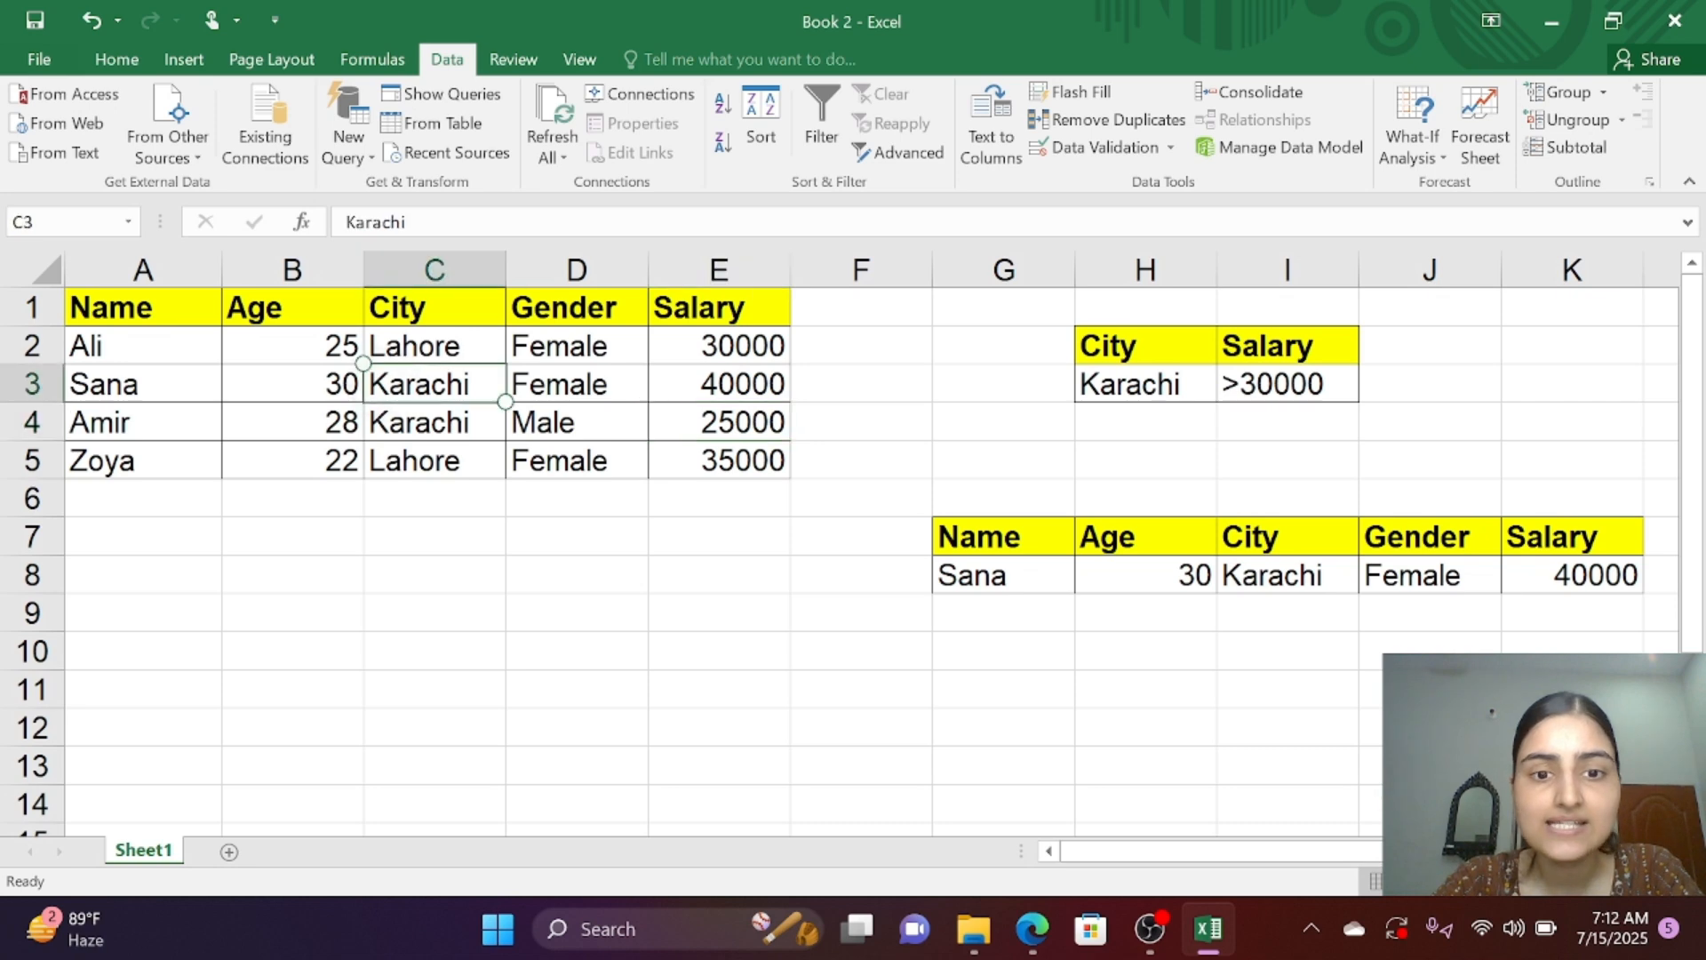
click(577, 384)
click(719, 384)
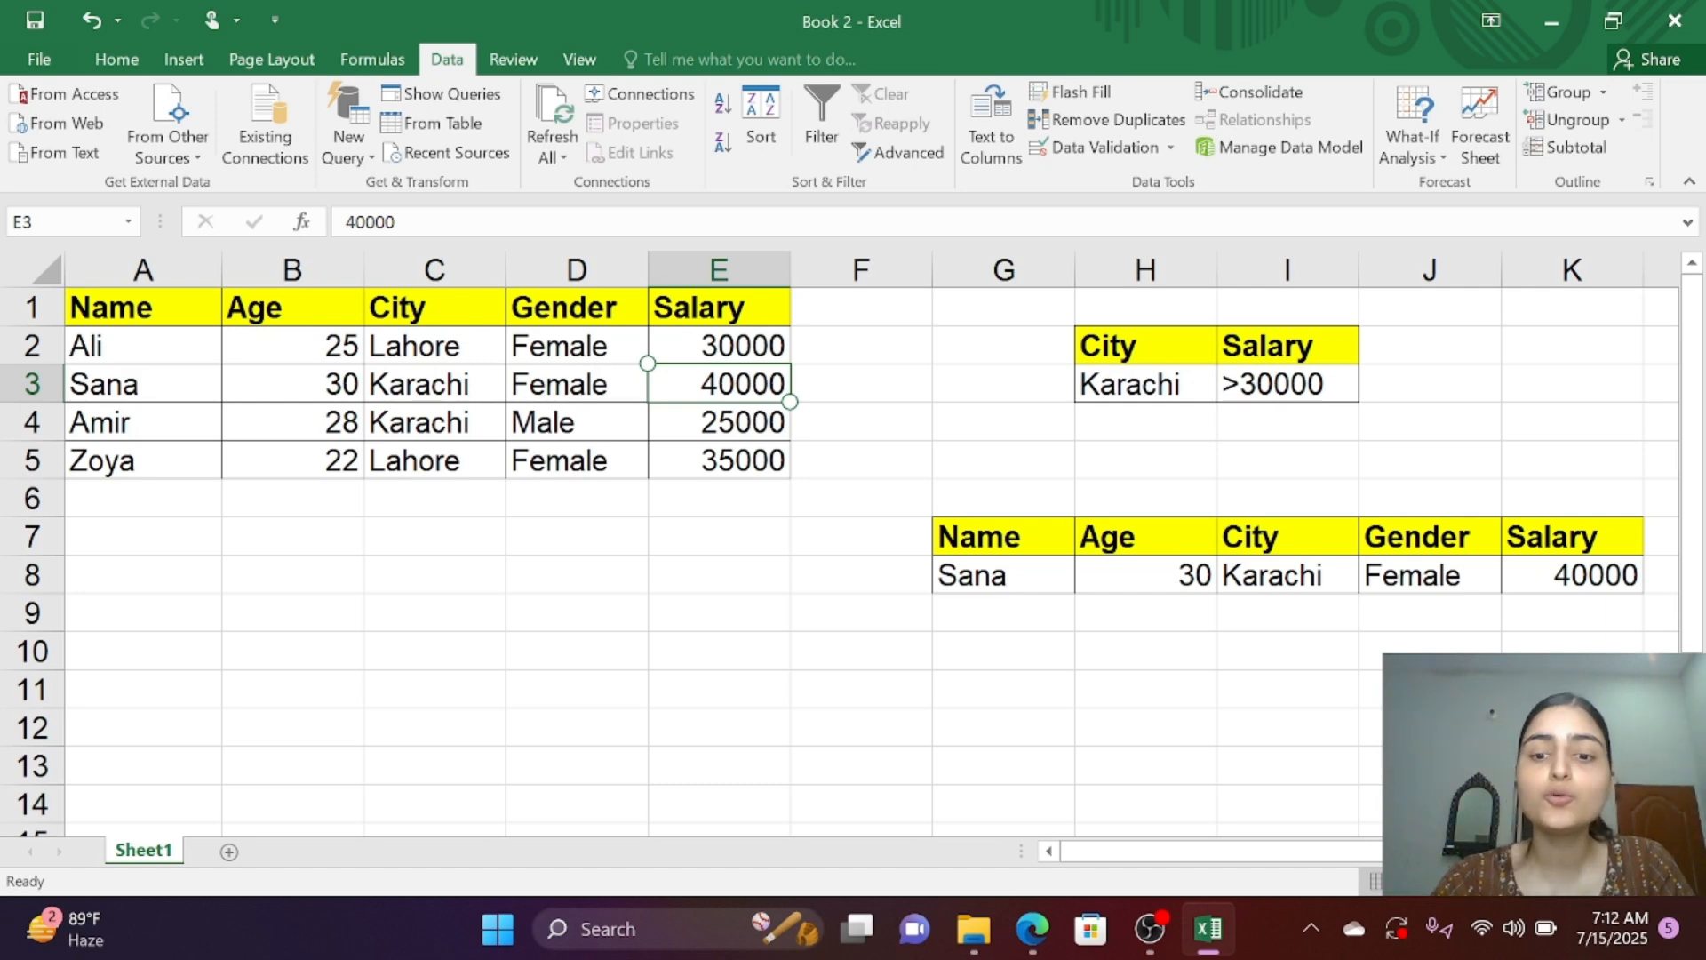
drag(1253, 852, 1360, 852)
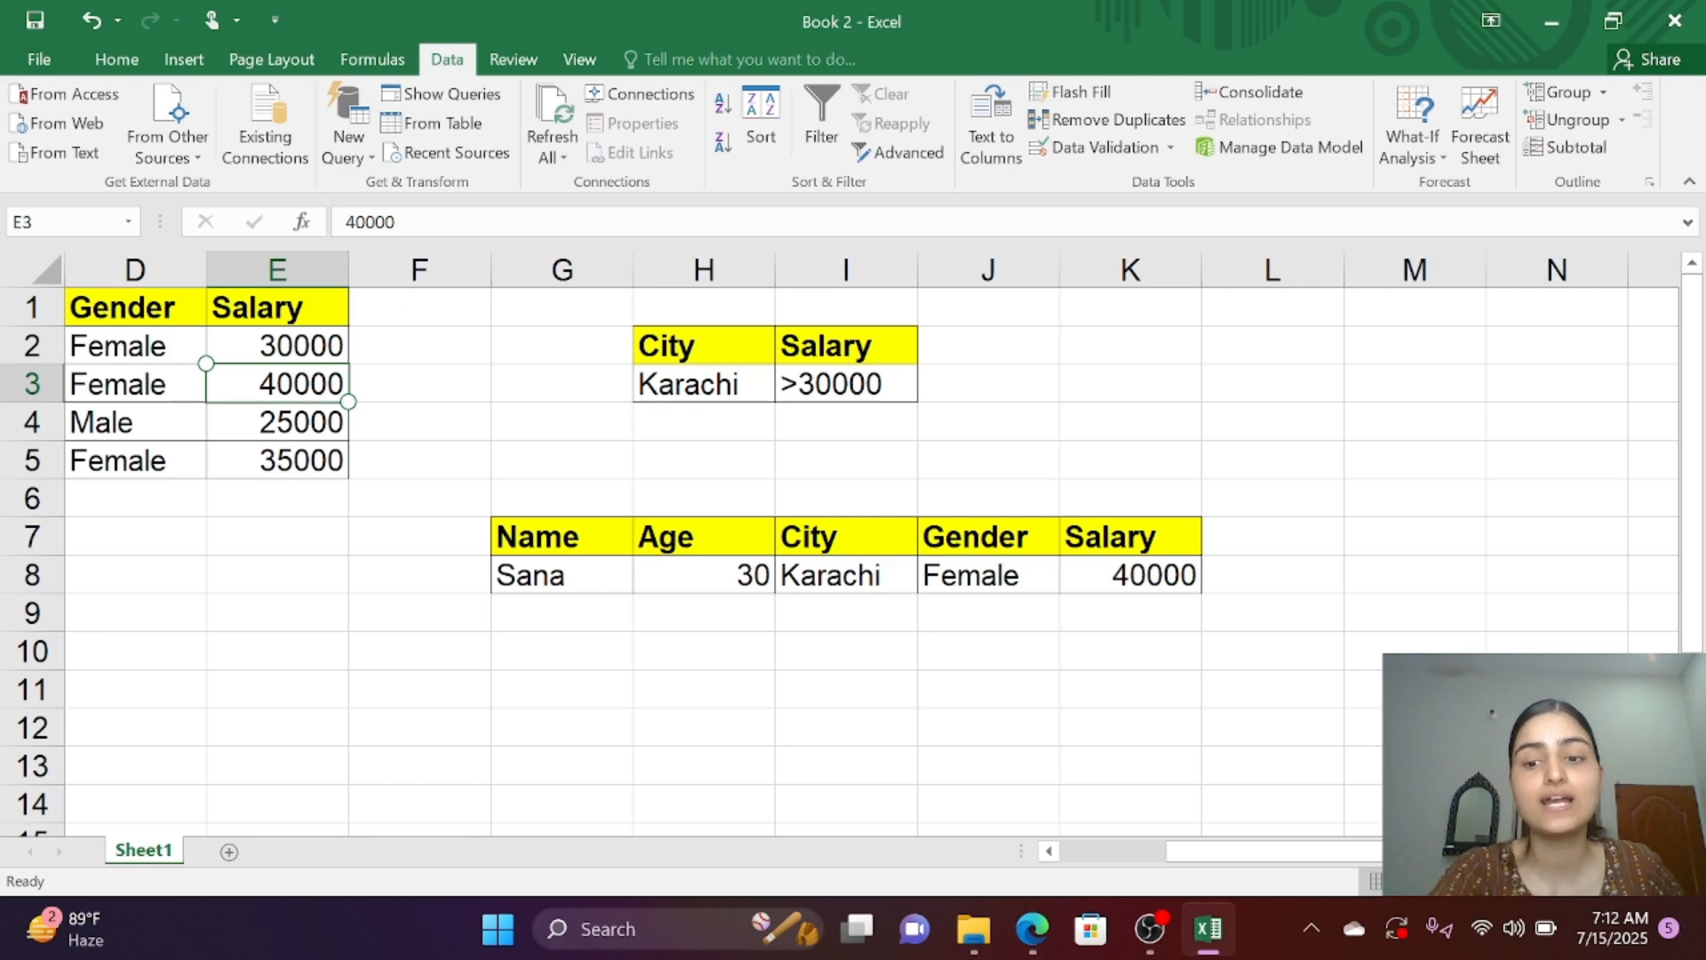
scroll(628, 396, left, 3)
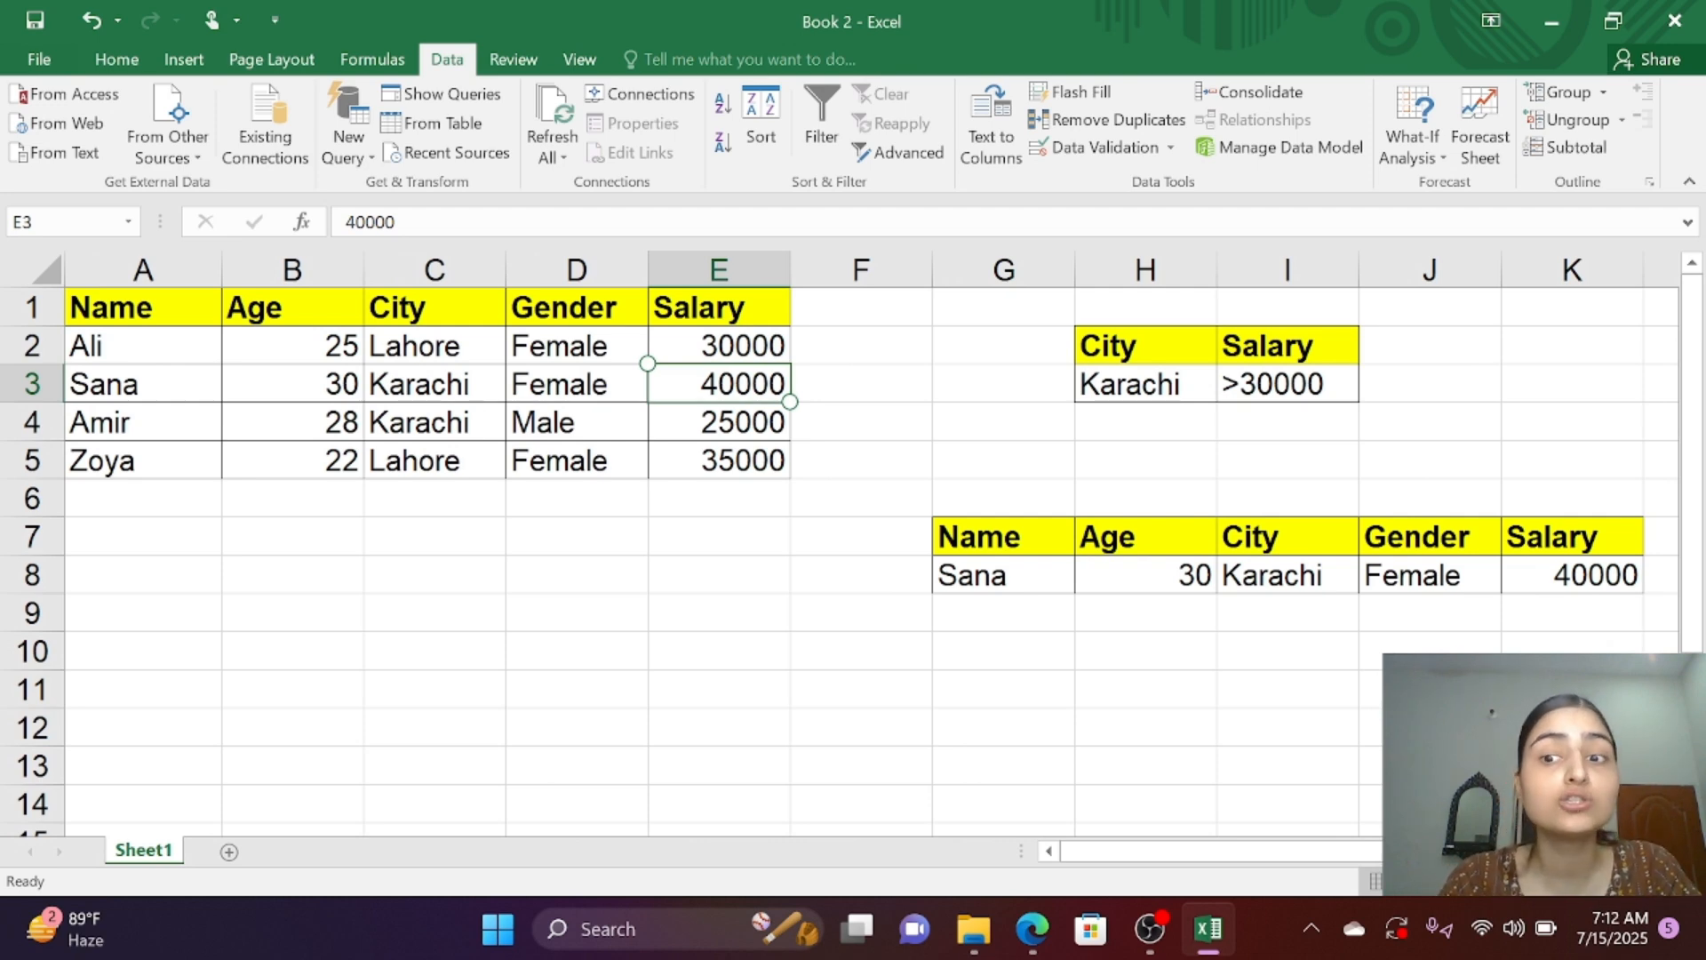
scroll(844, 560, down, 20)
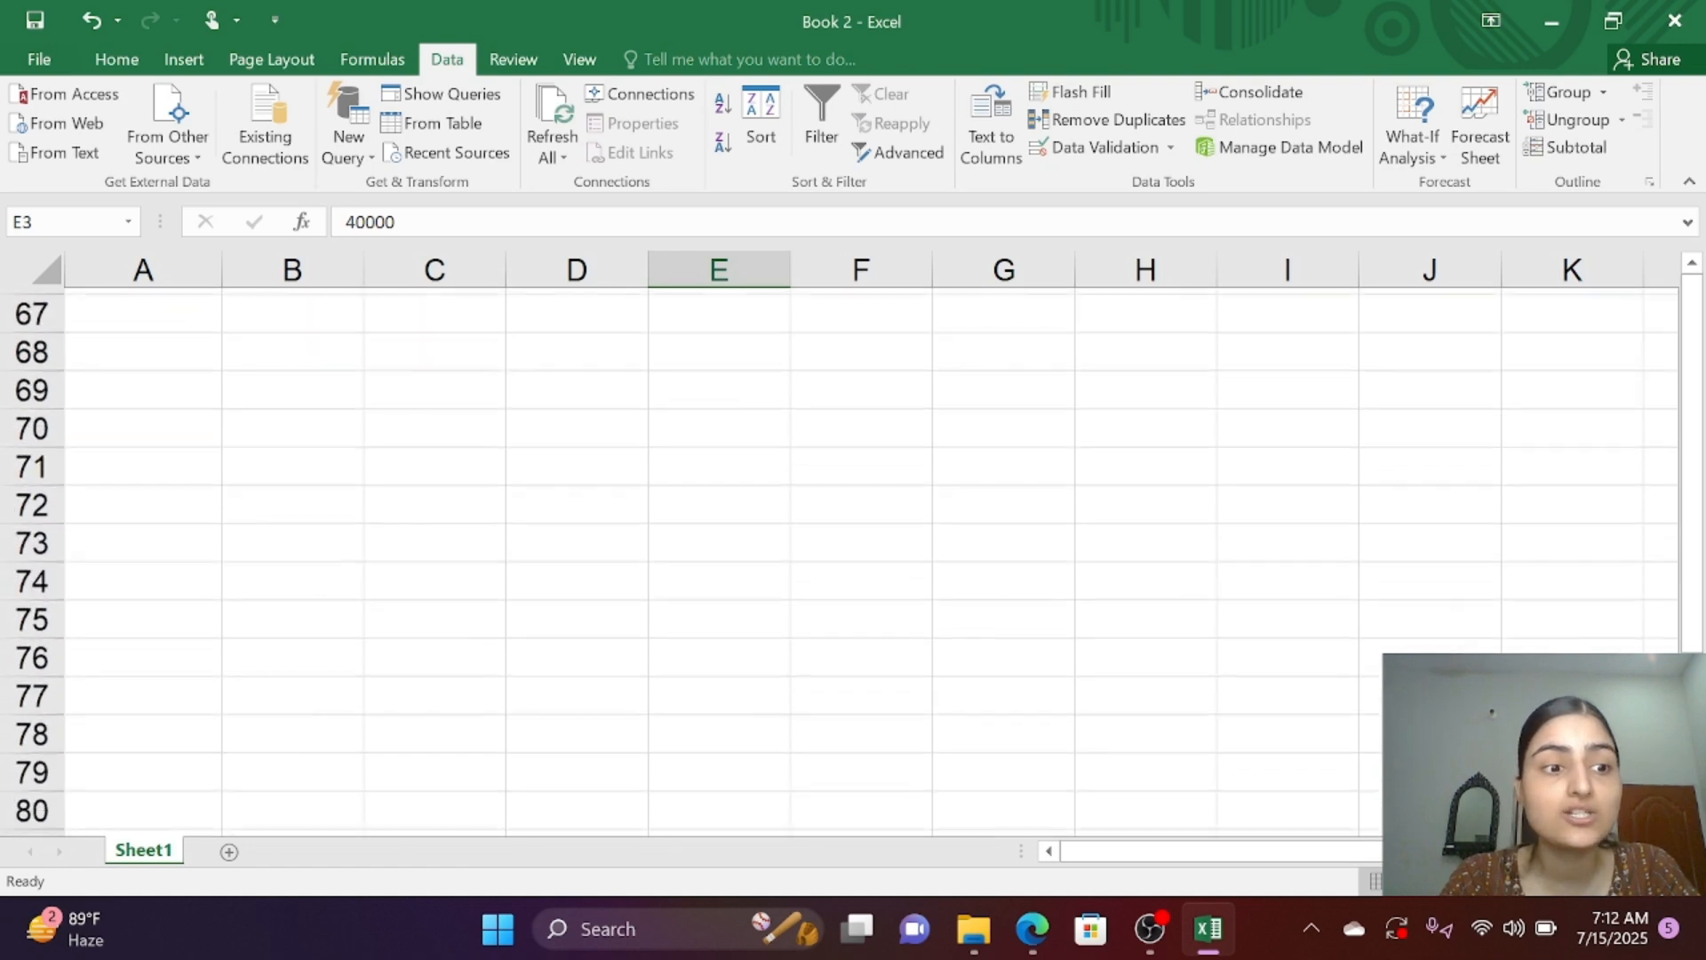
scroll(845, 560, down, 12)
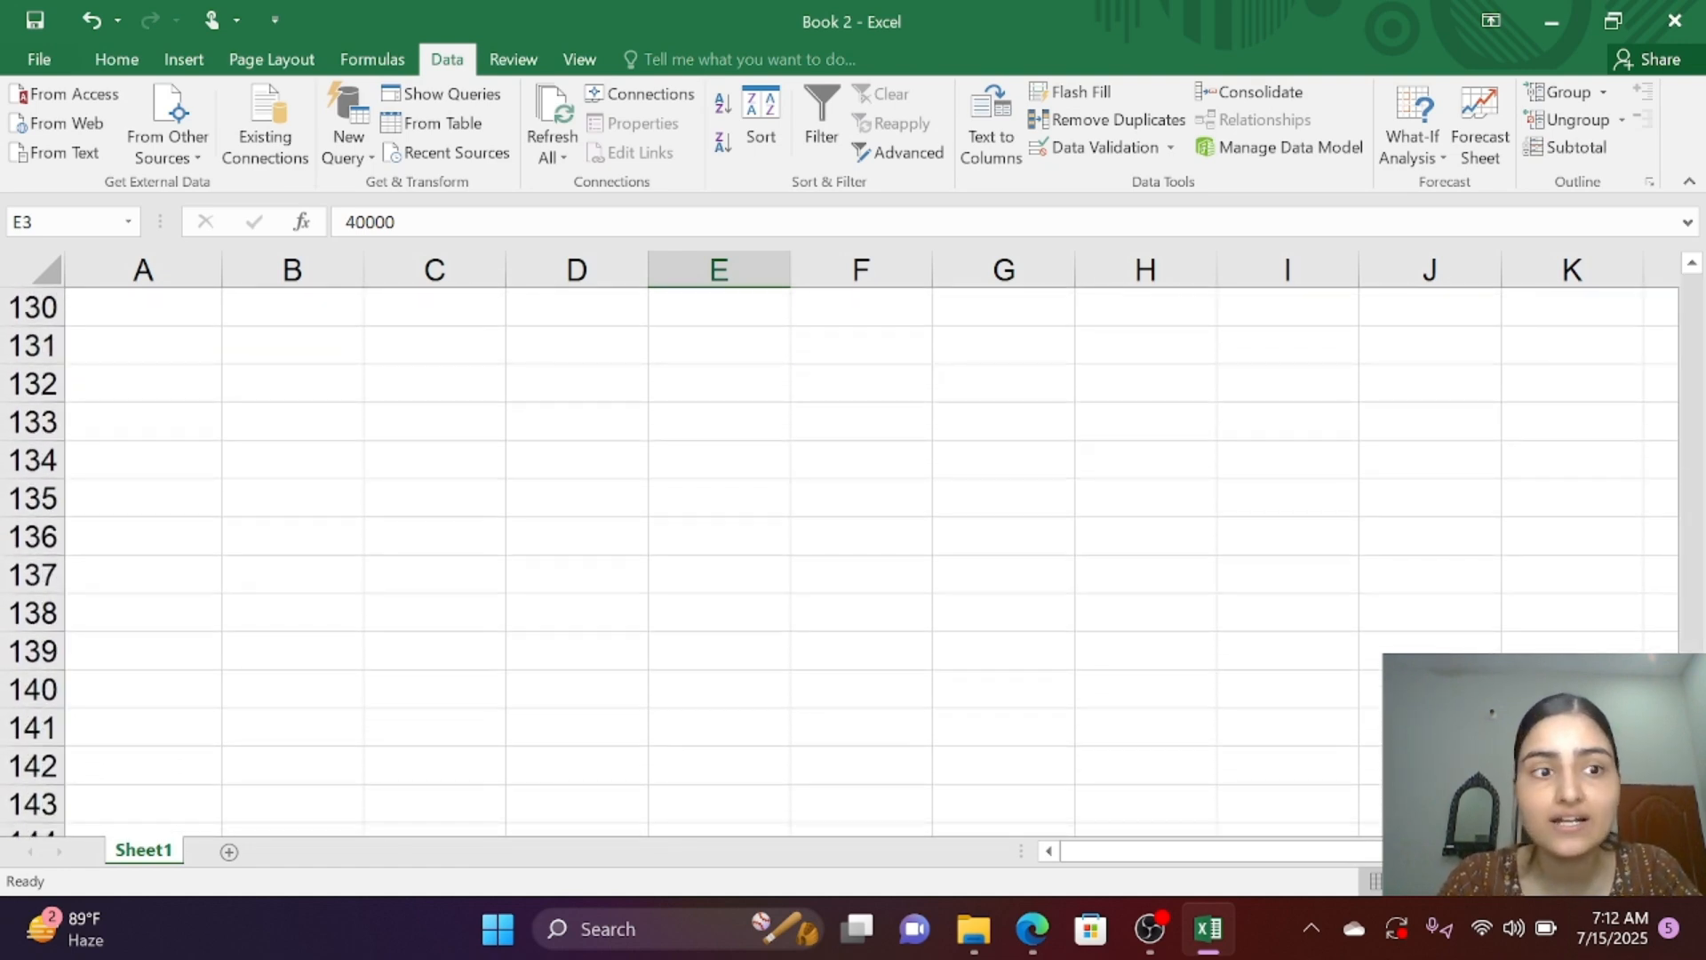
scroll(844, 560, up, 5)
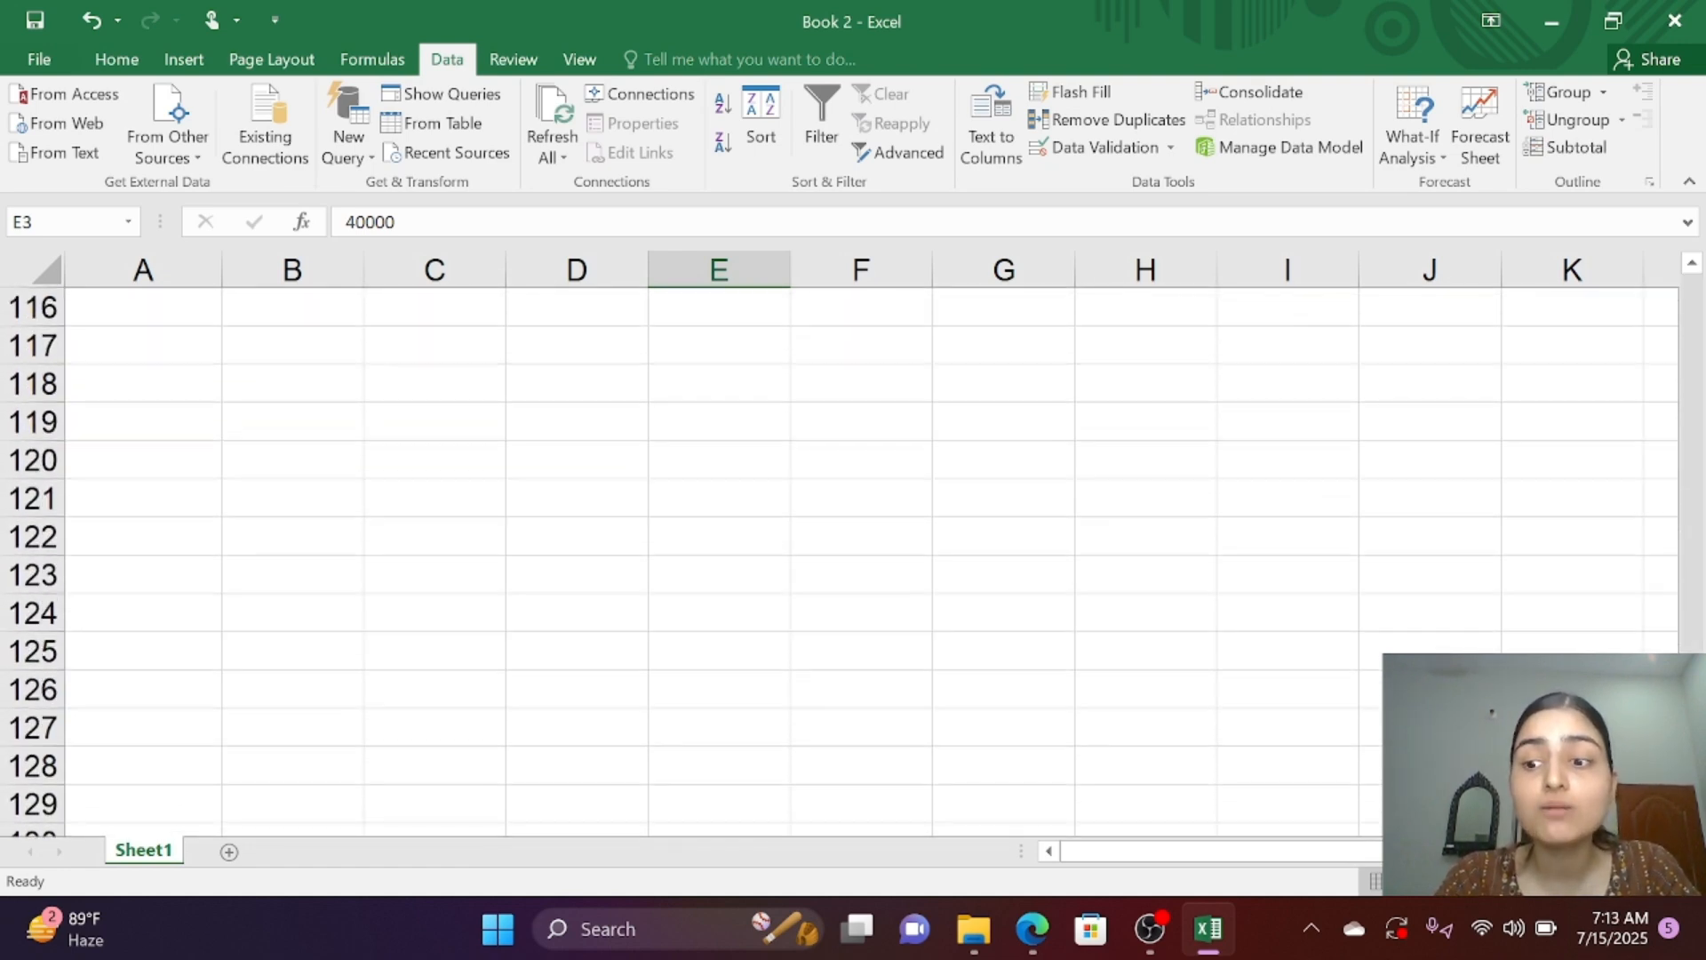
scroll(844, 560, up, 17)
scroll(844, 560, up, 5)
scroll(844, 560, up, 12)
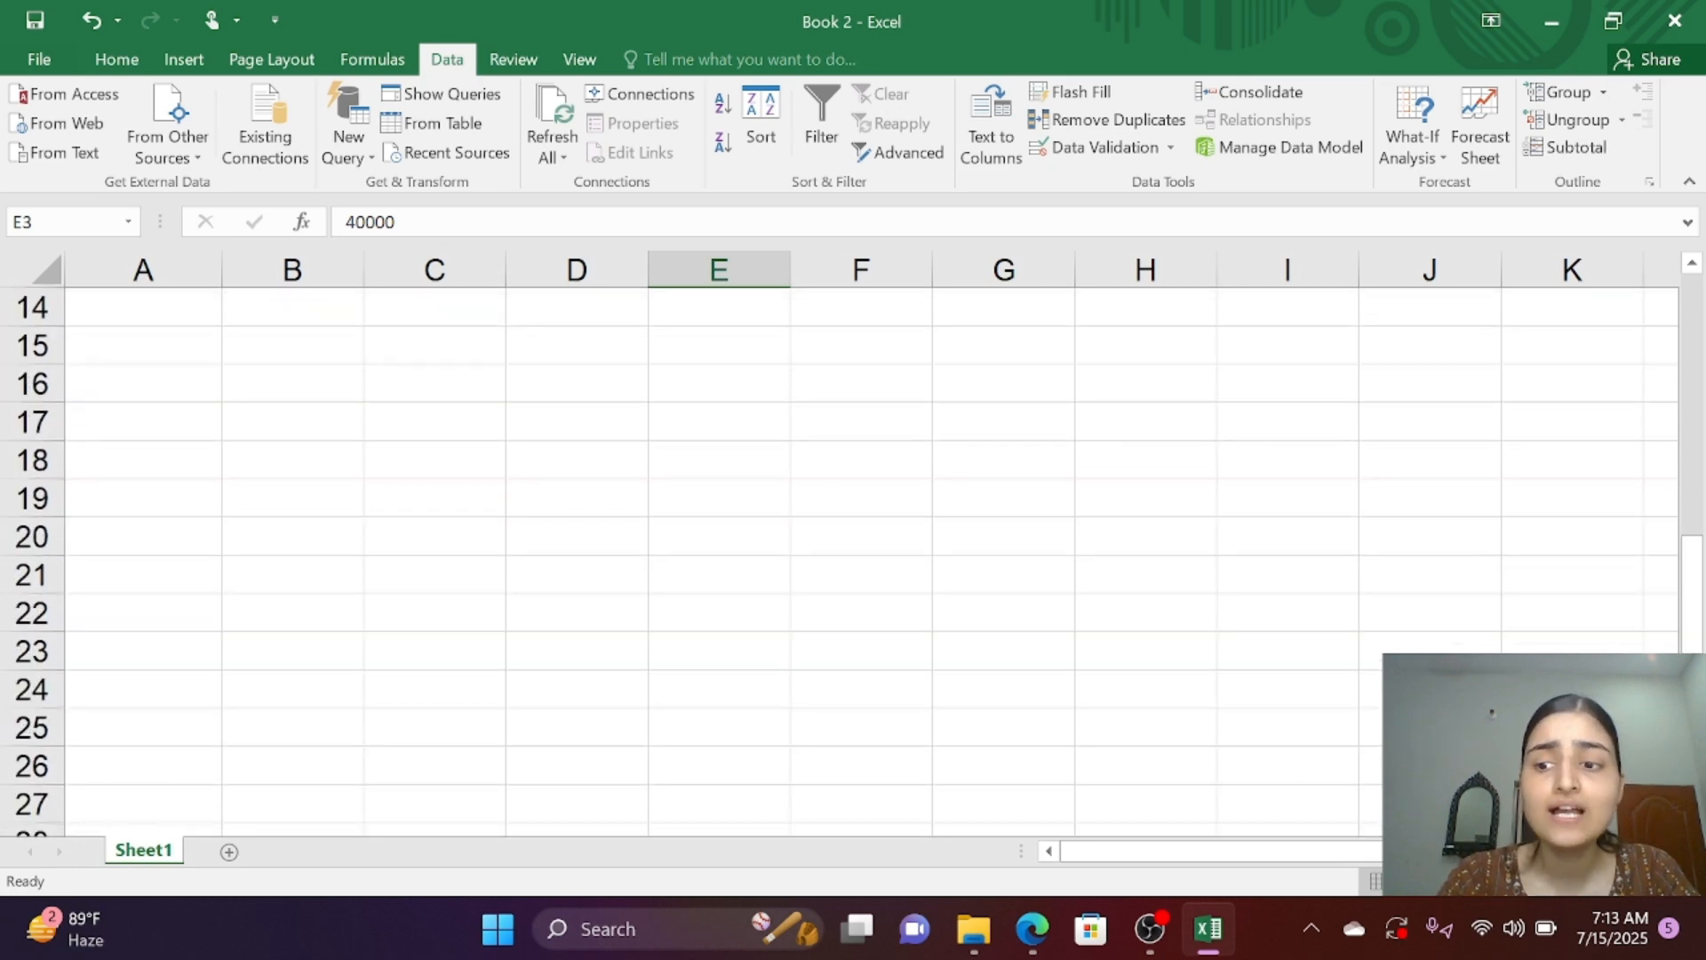
scroll(844, 560, up, 5)
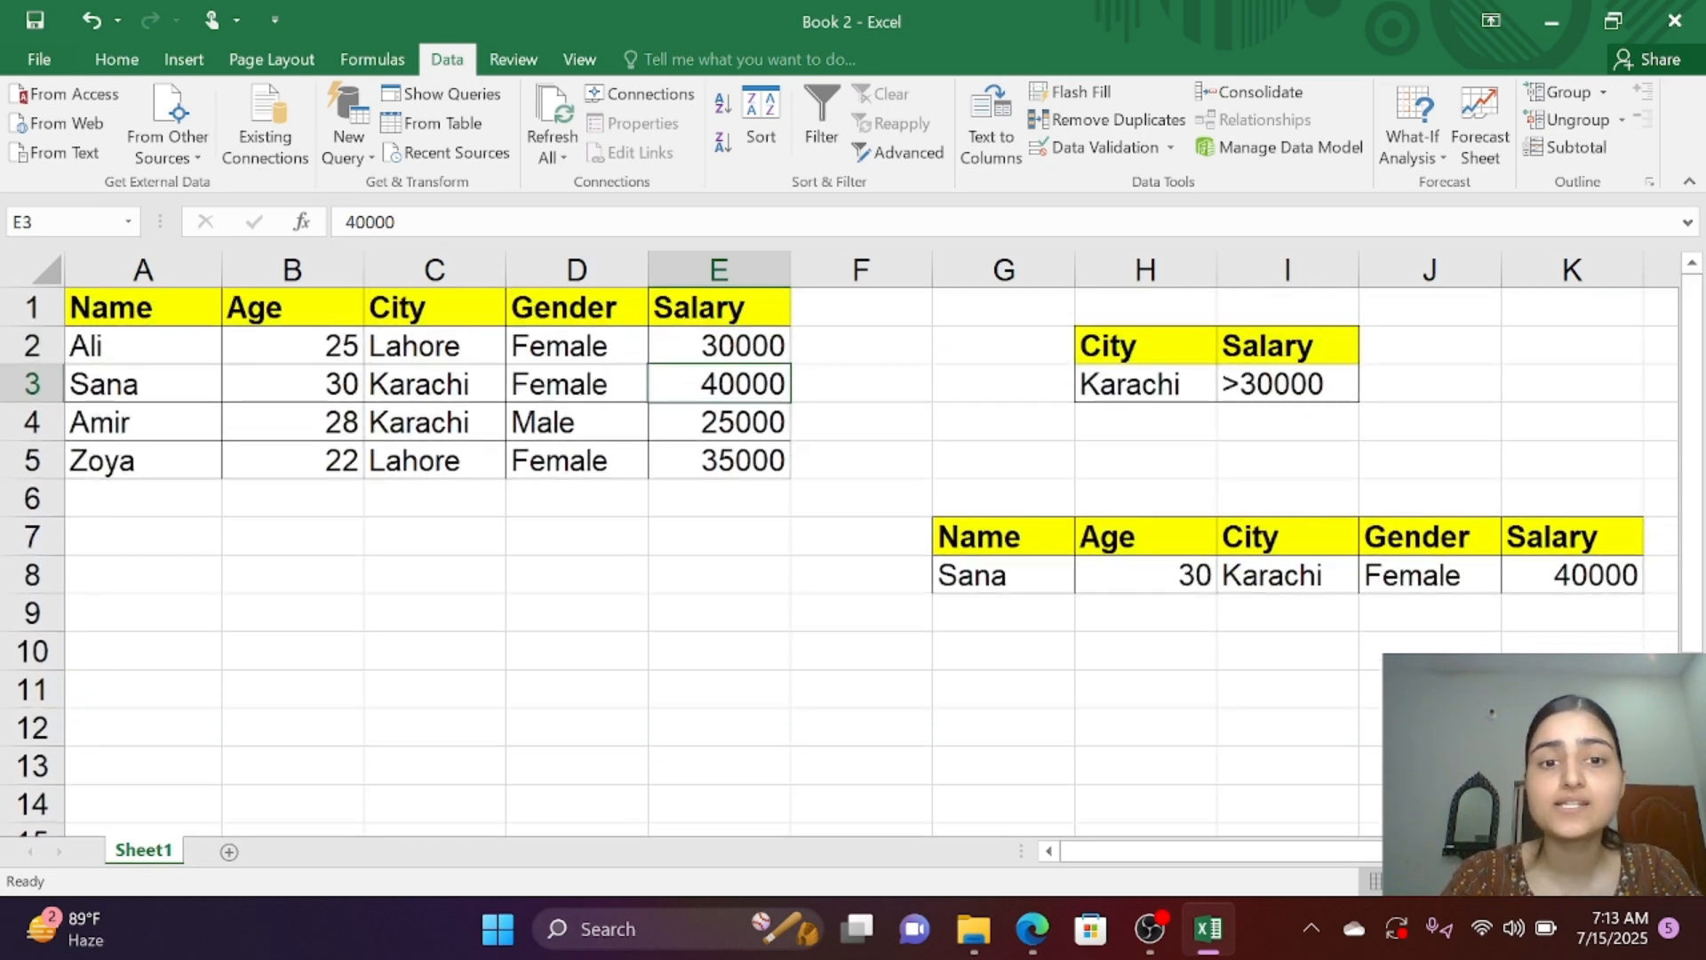